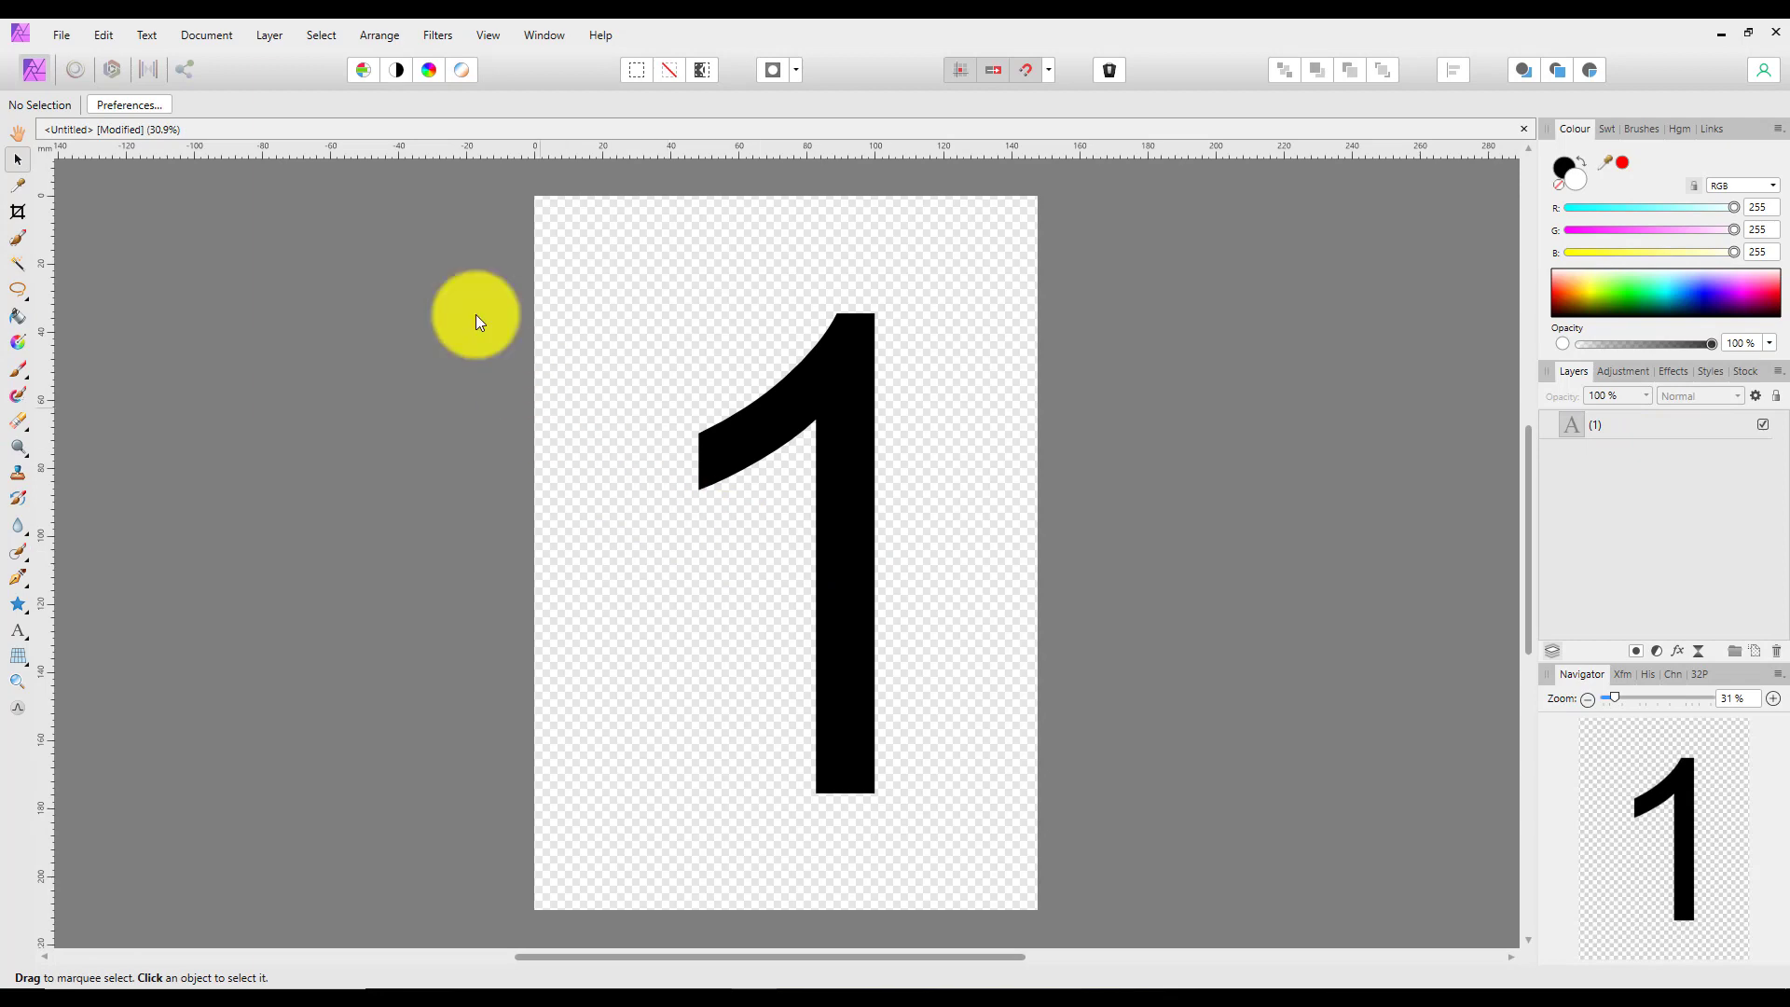
click(378, 35)
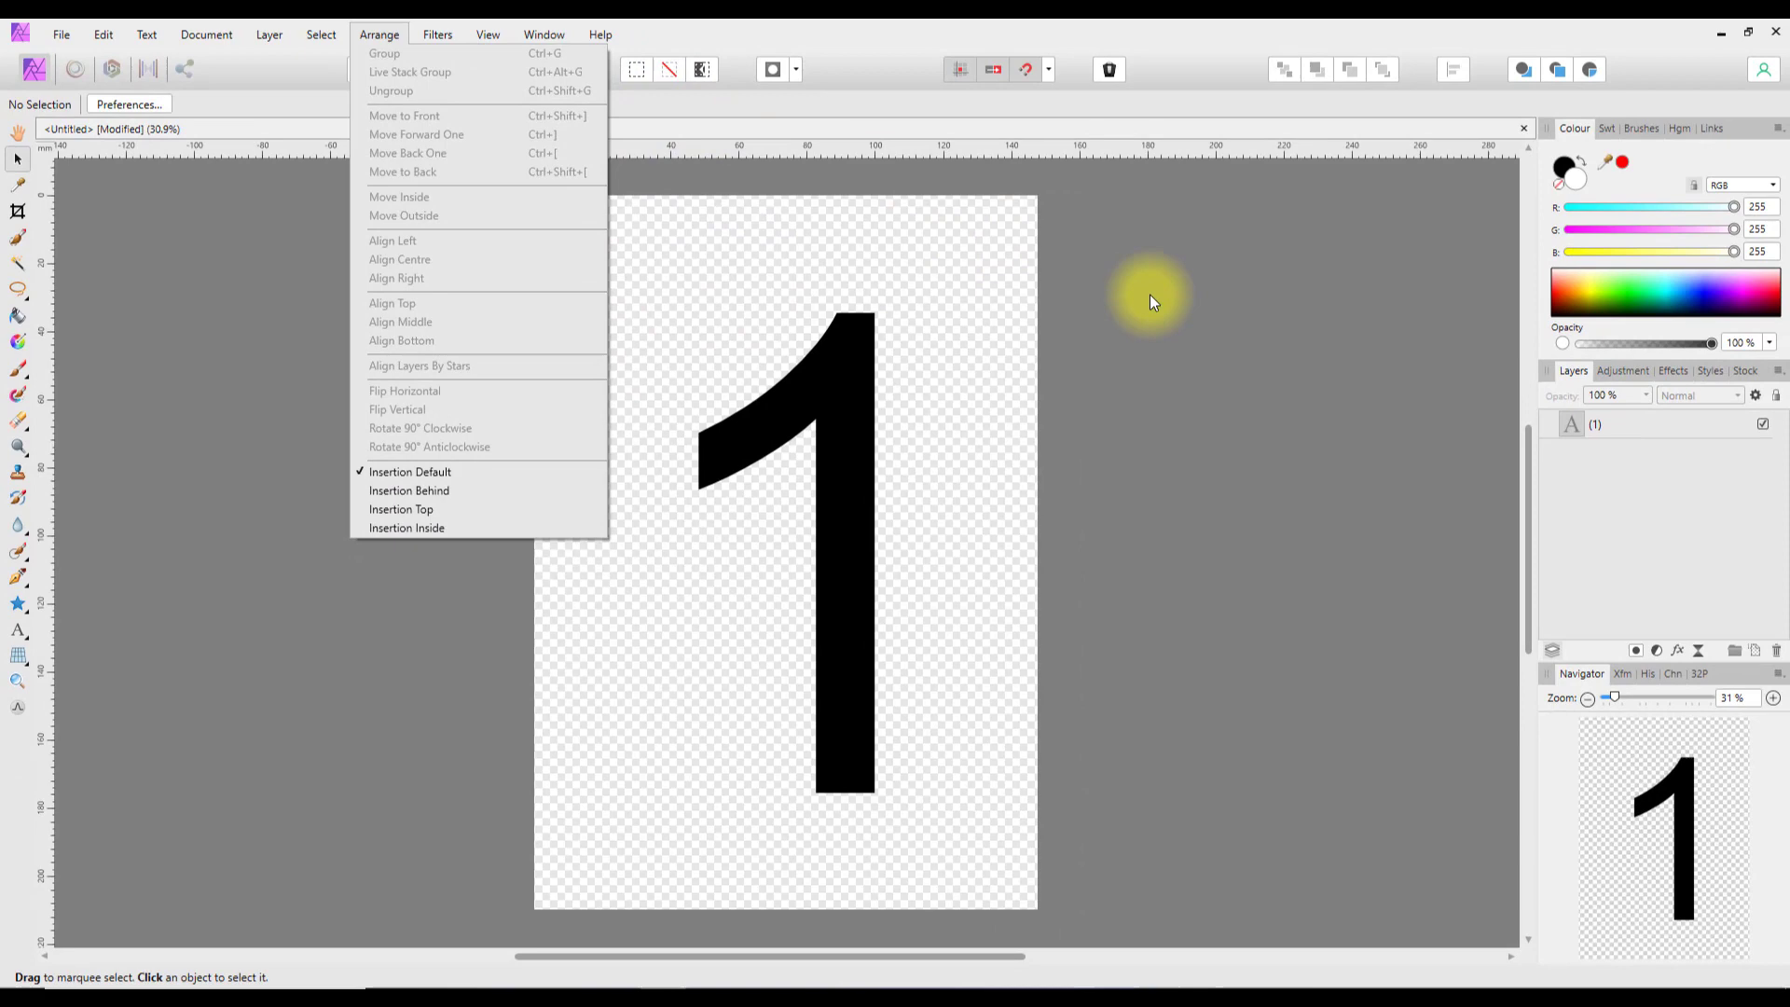
click(1166, 298)
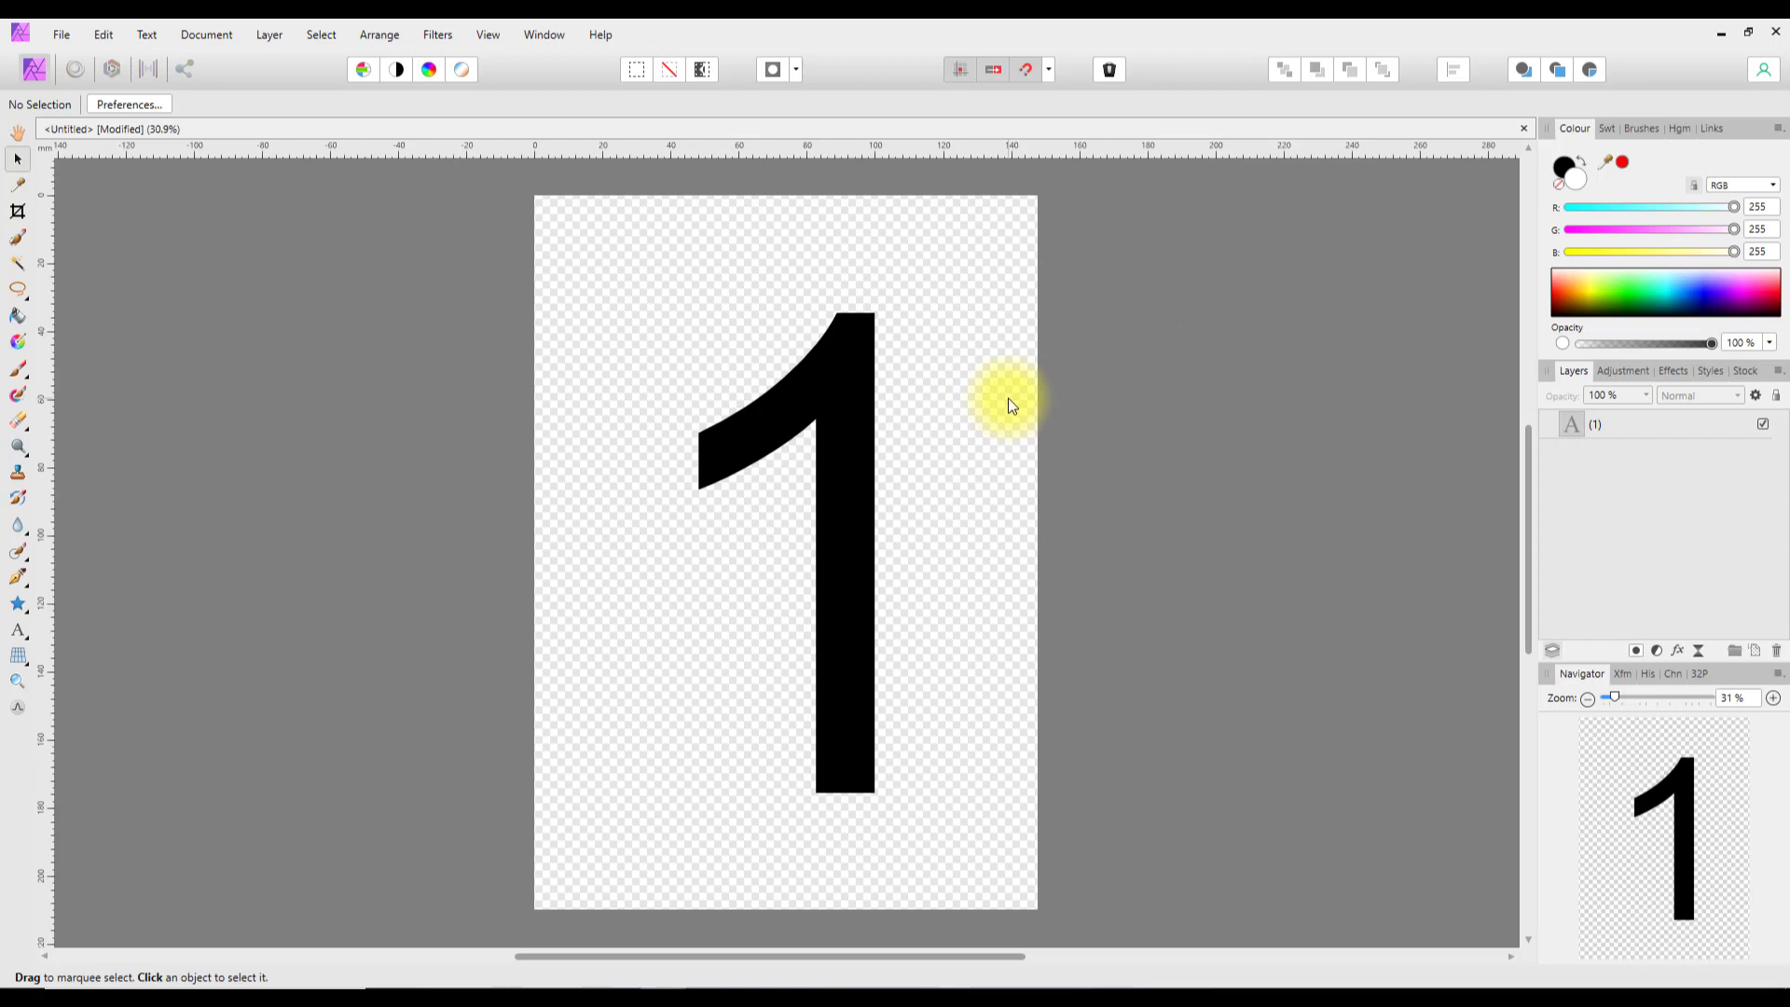
Add a Recolour adjustment to the 1 text layer, inserting it inside the selected layer.
click(1587, 70)
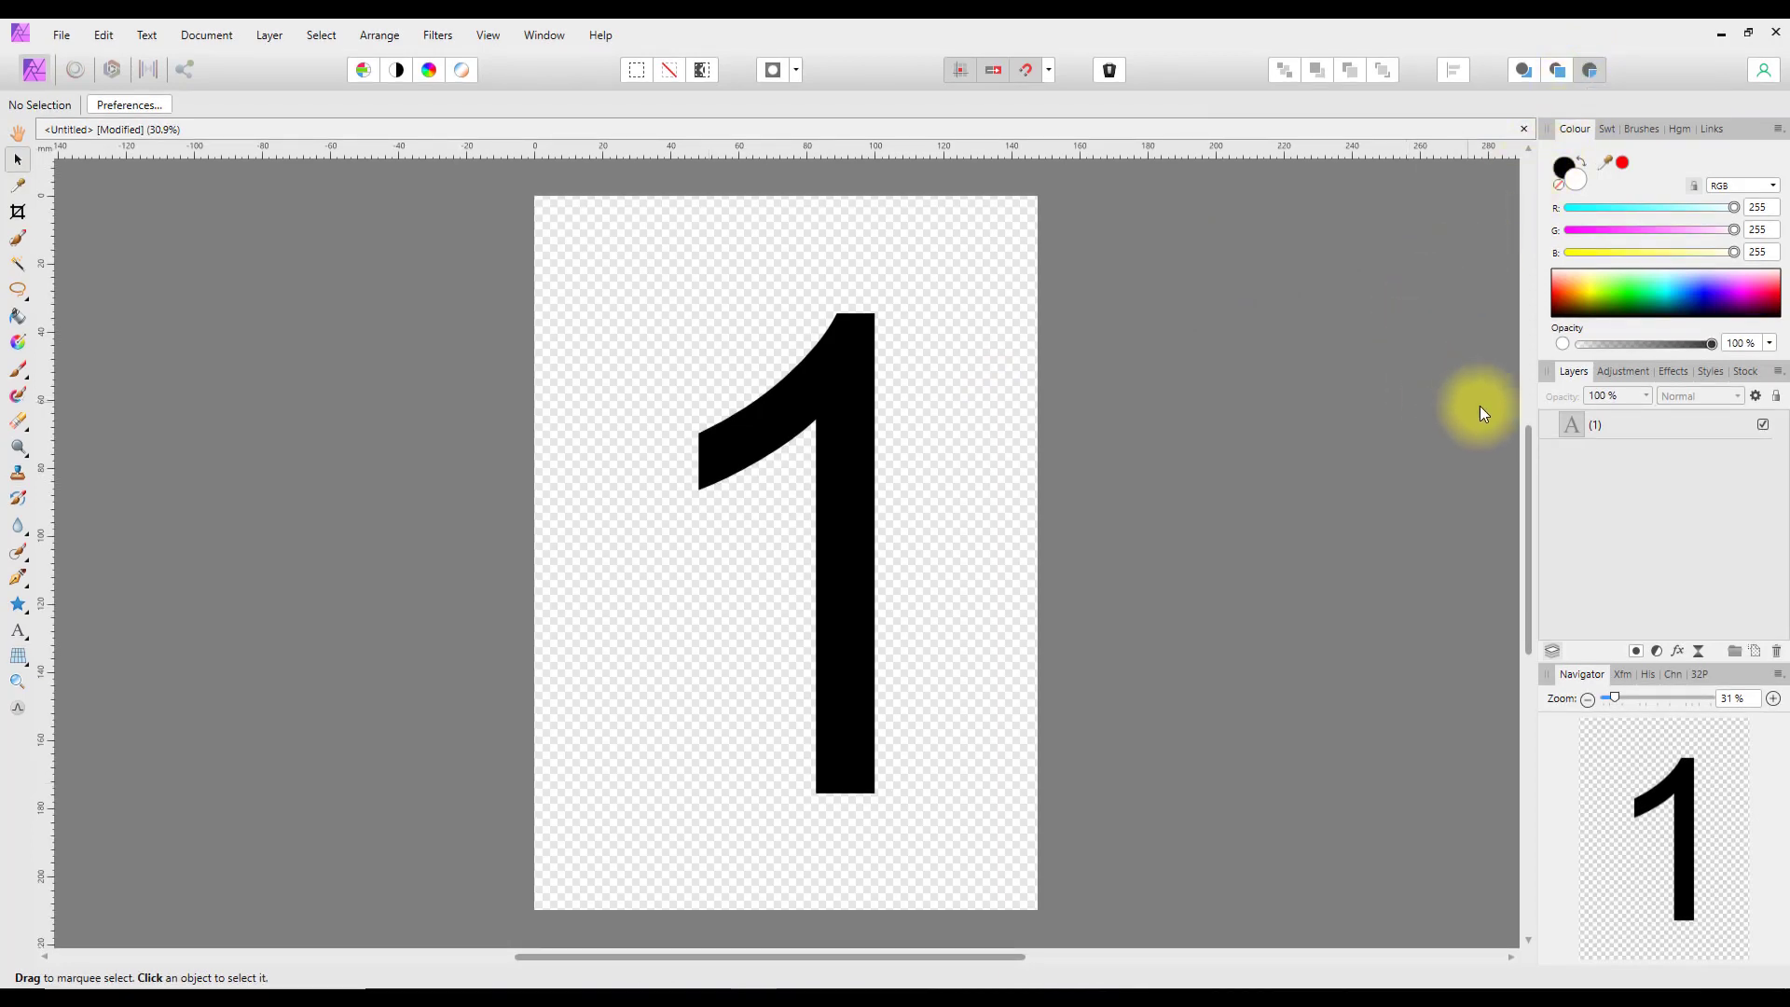
click(1665, 431)
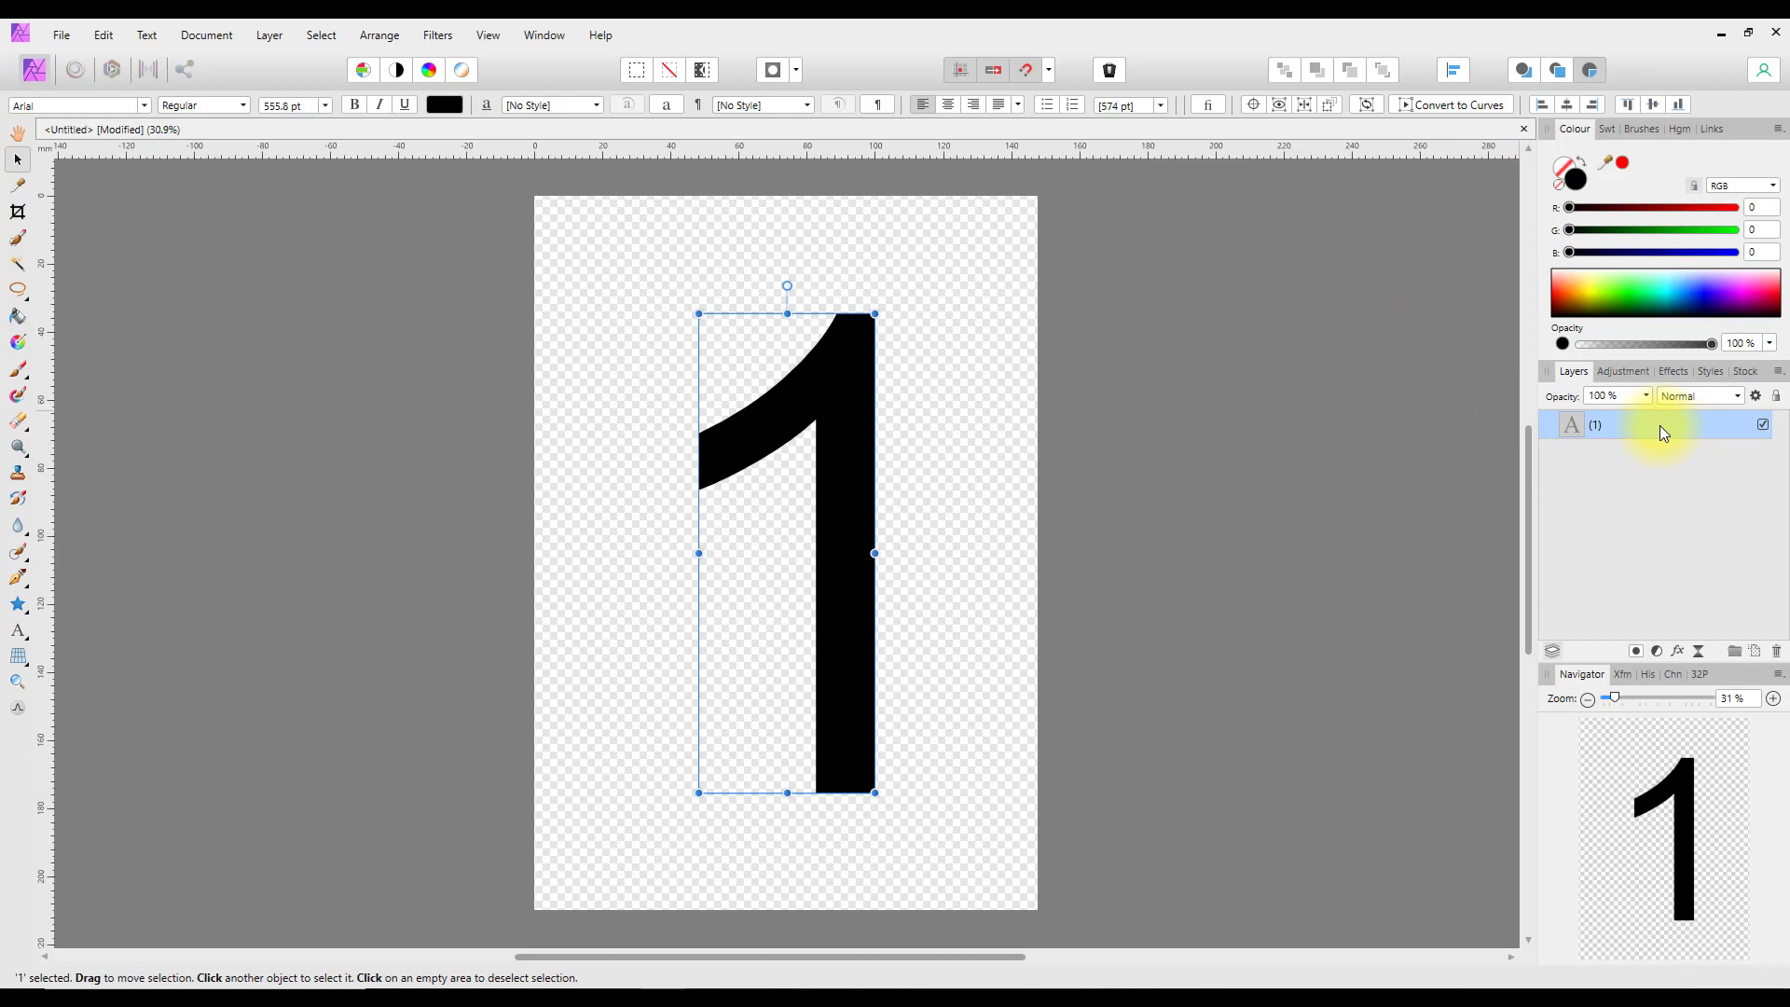
click(1659, 653)
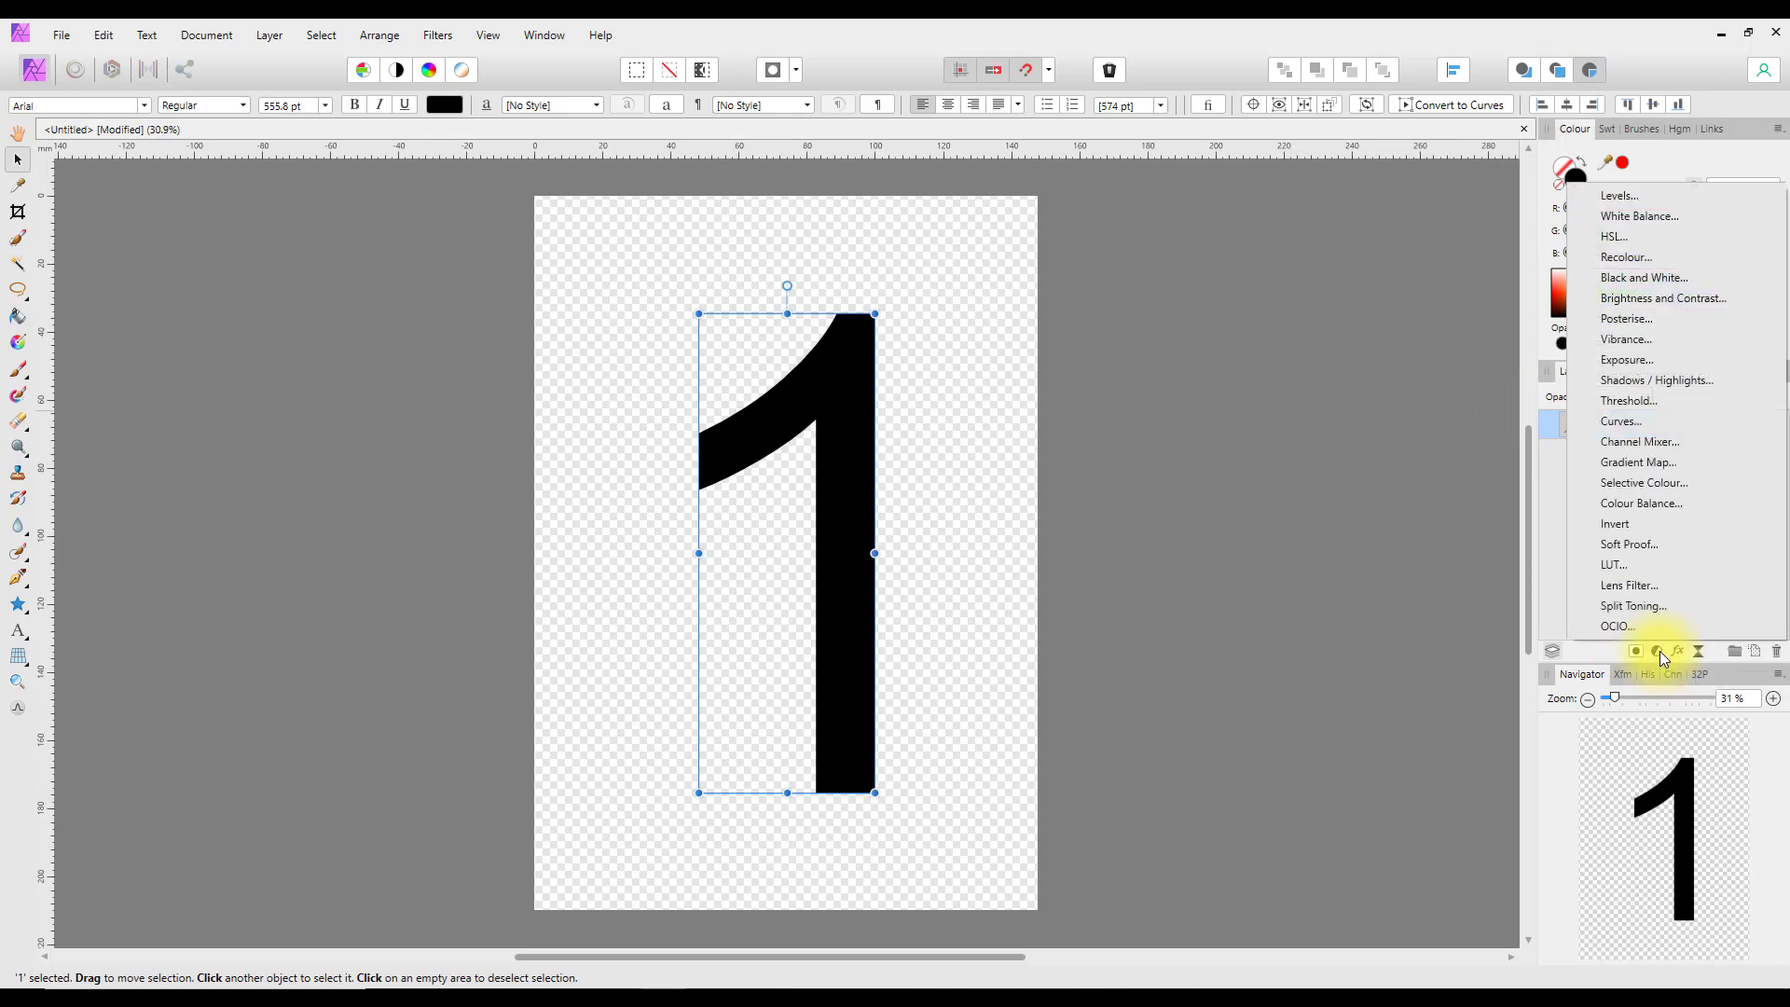
click(1632, 260)
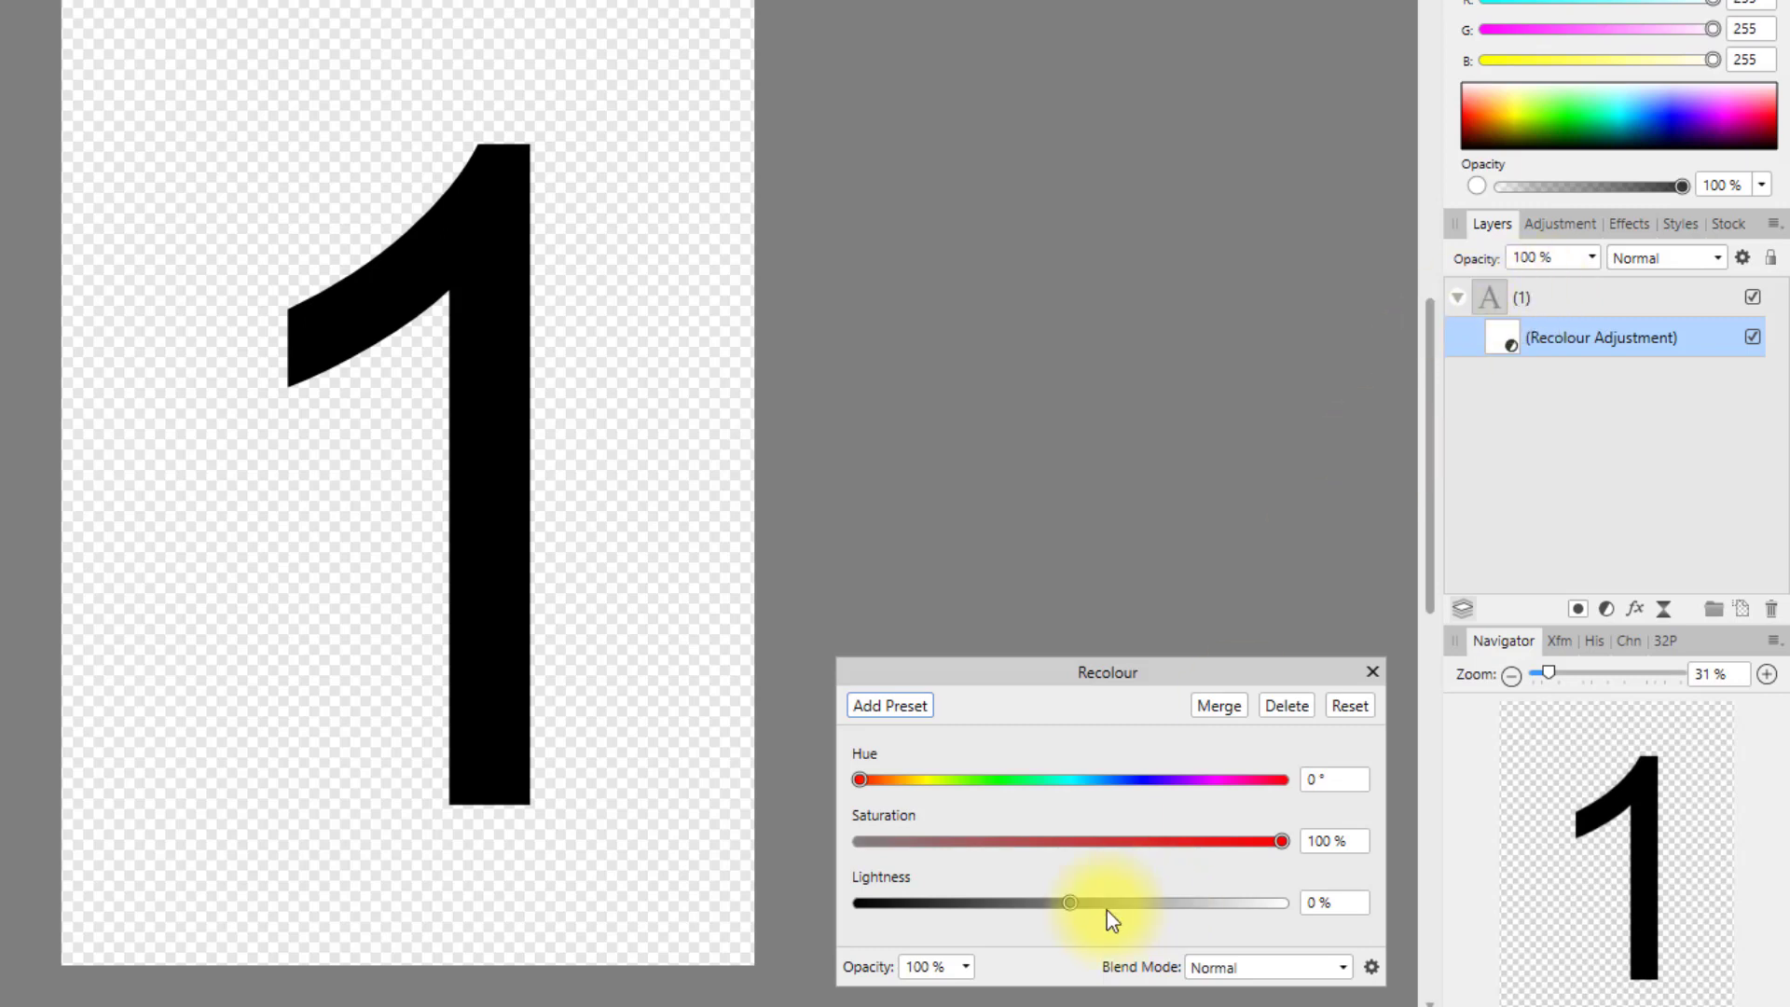
Tint the 1 dark yellow by setting the Recolour hue to about 62° and raising the lightness, and close the adjustment's settings.
drag(859, 779, 933, 782)
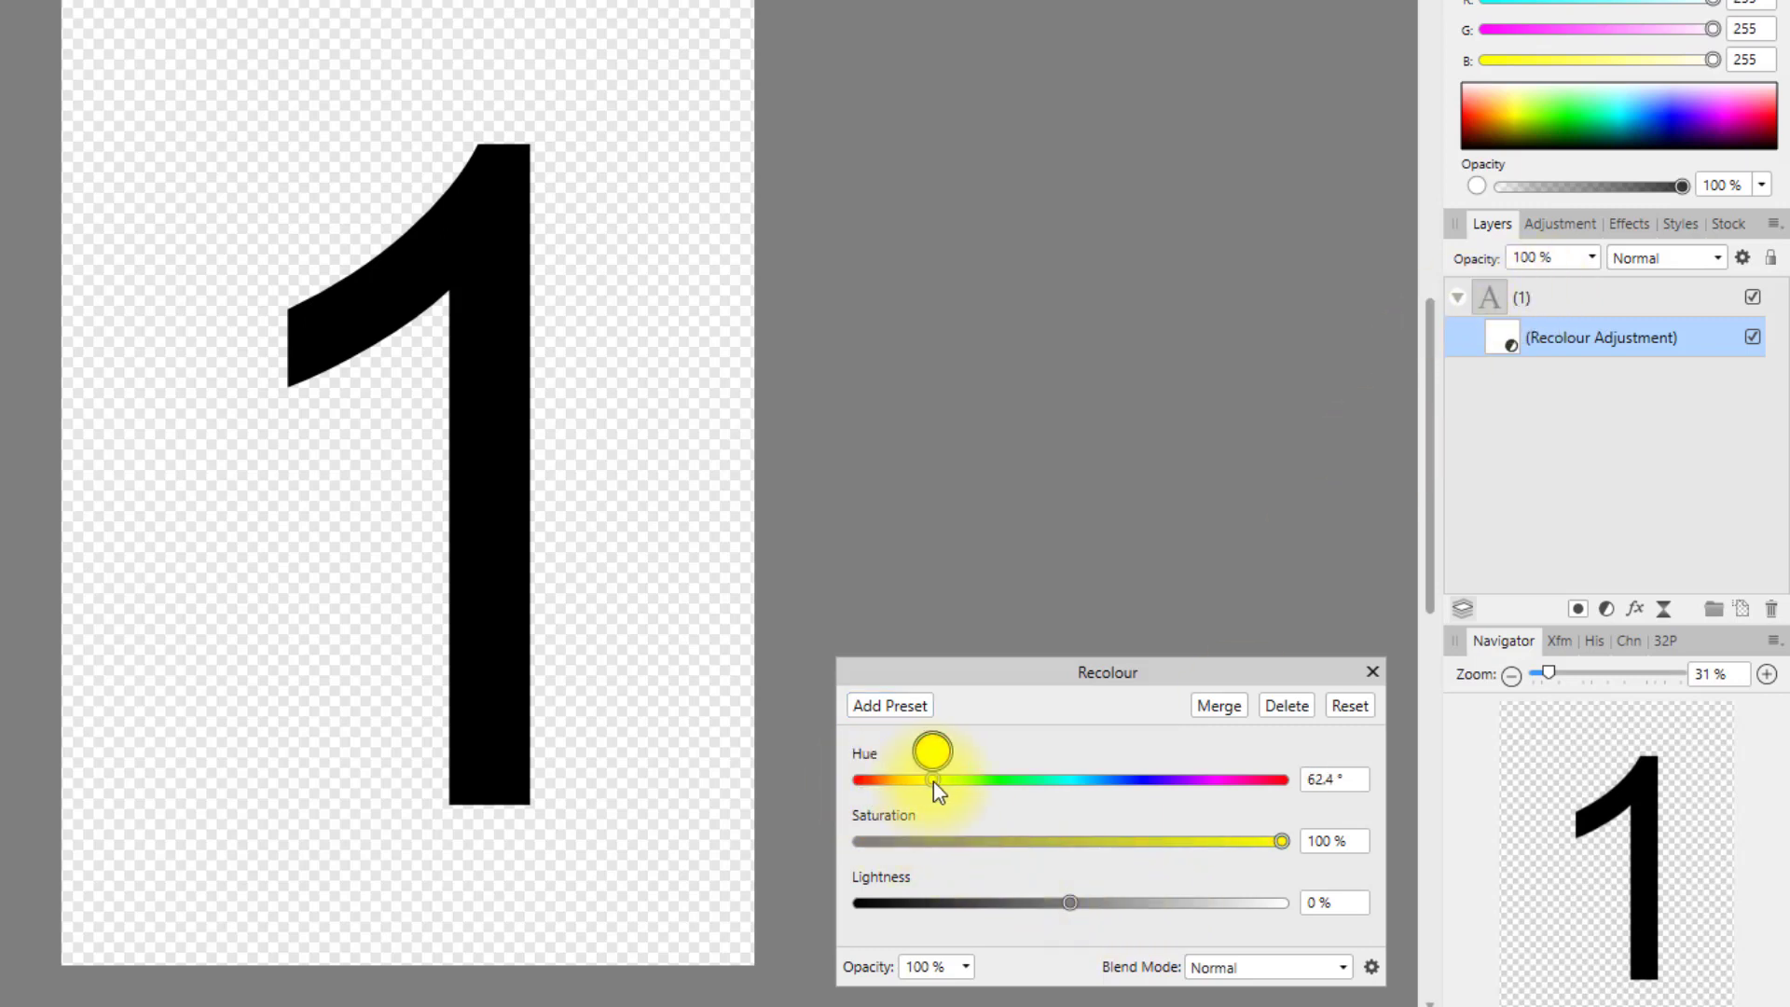
drag(1078, 904, 1157, 902)
click(1375, 670)
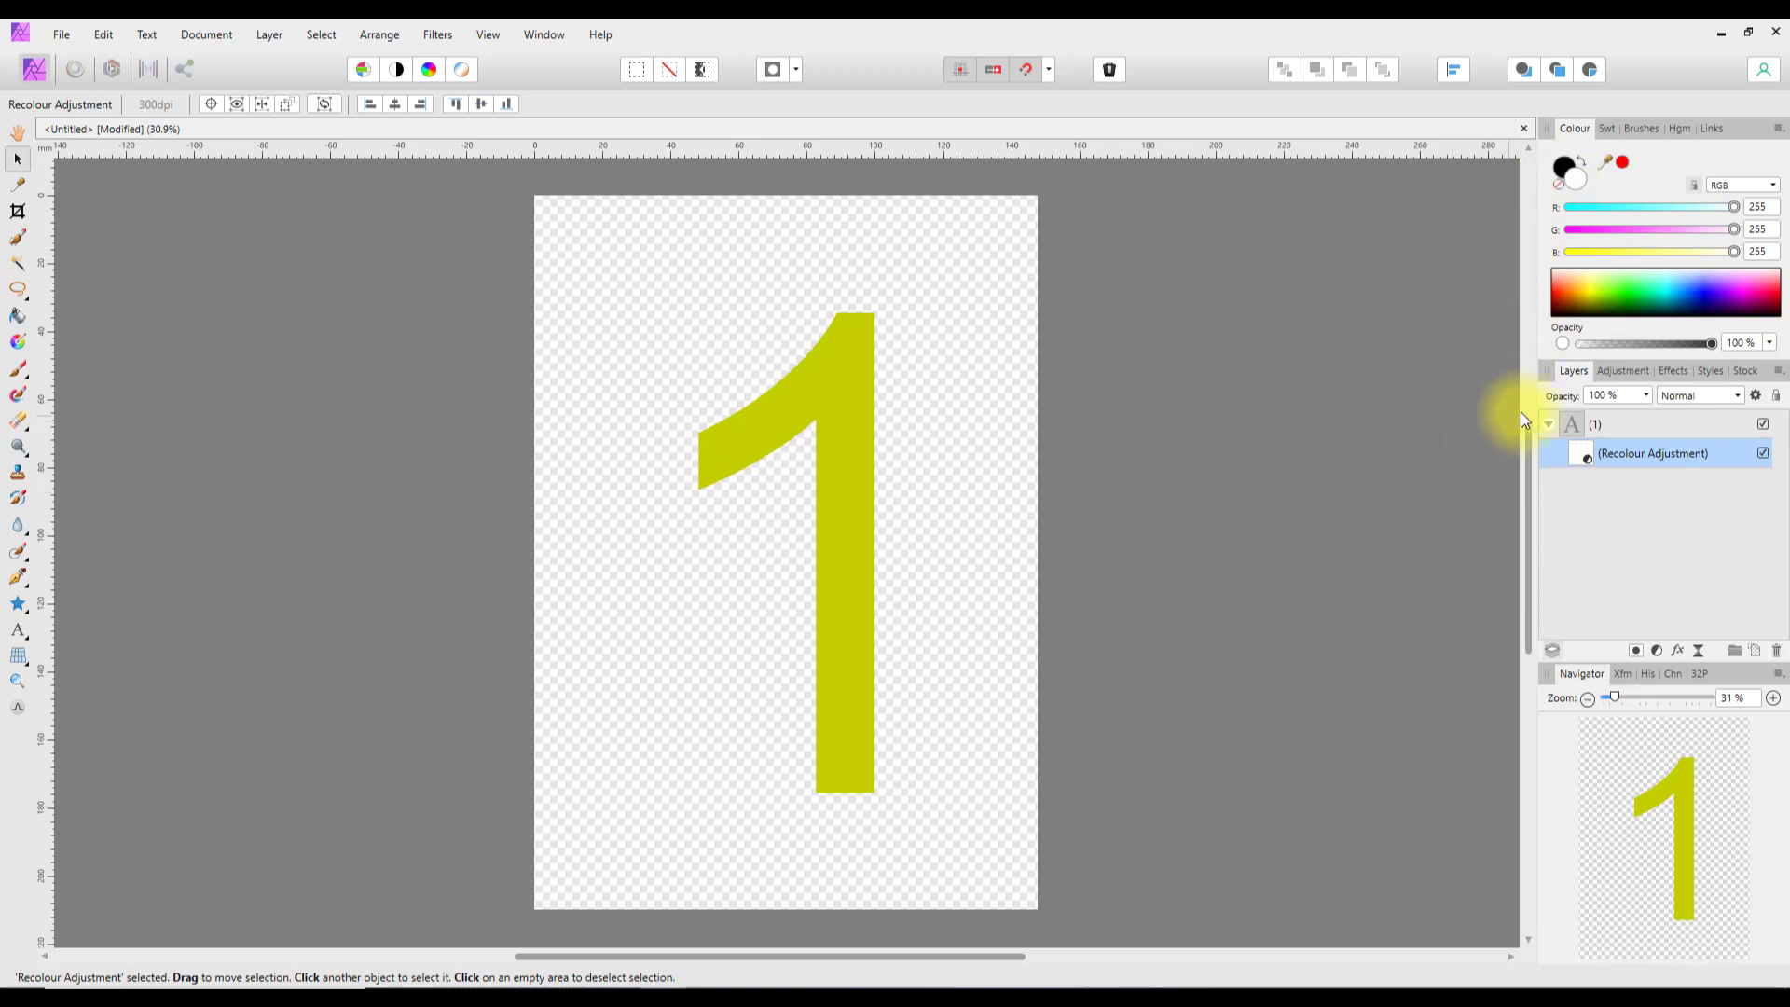
Insert a new pixel layer behind the 1 text layer.
click(1611, 417)
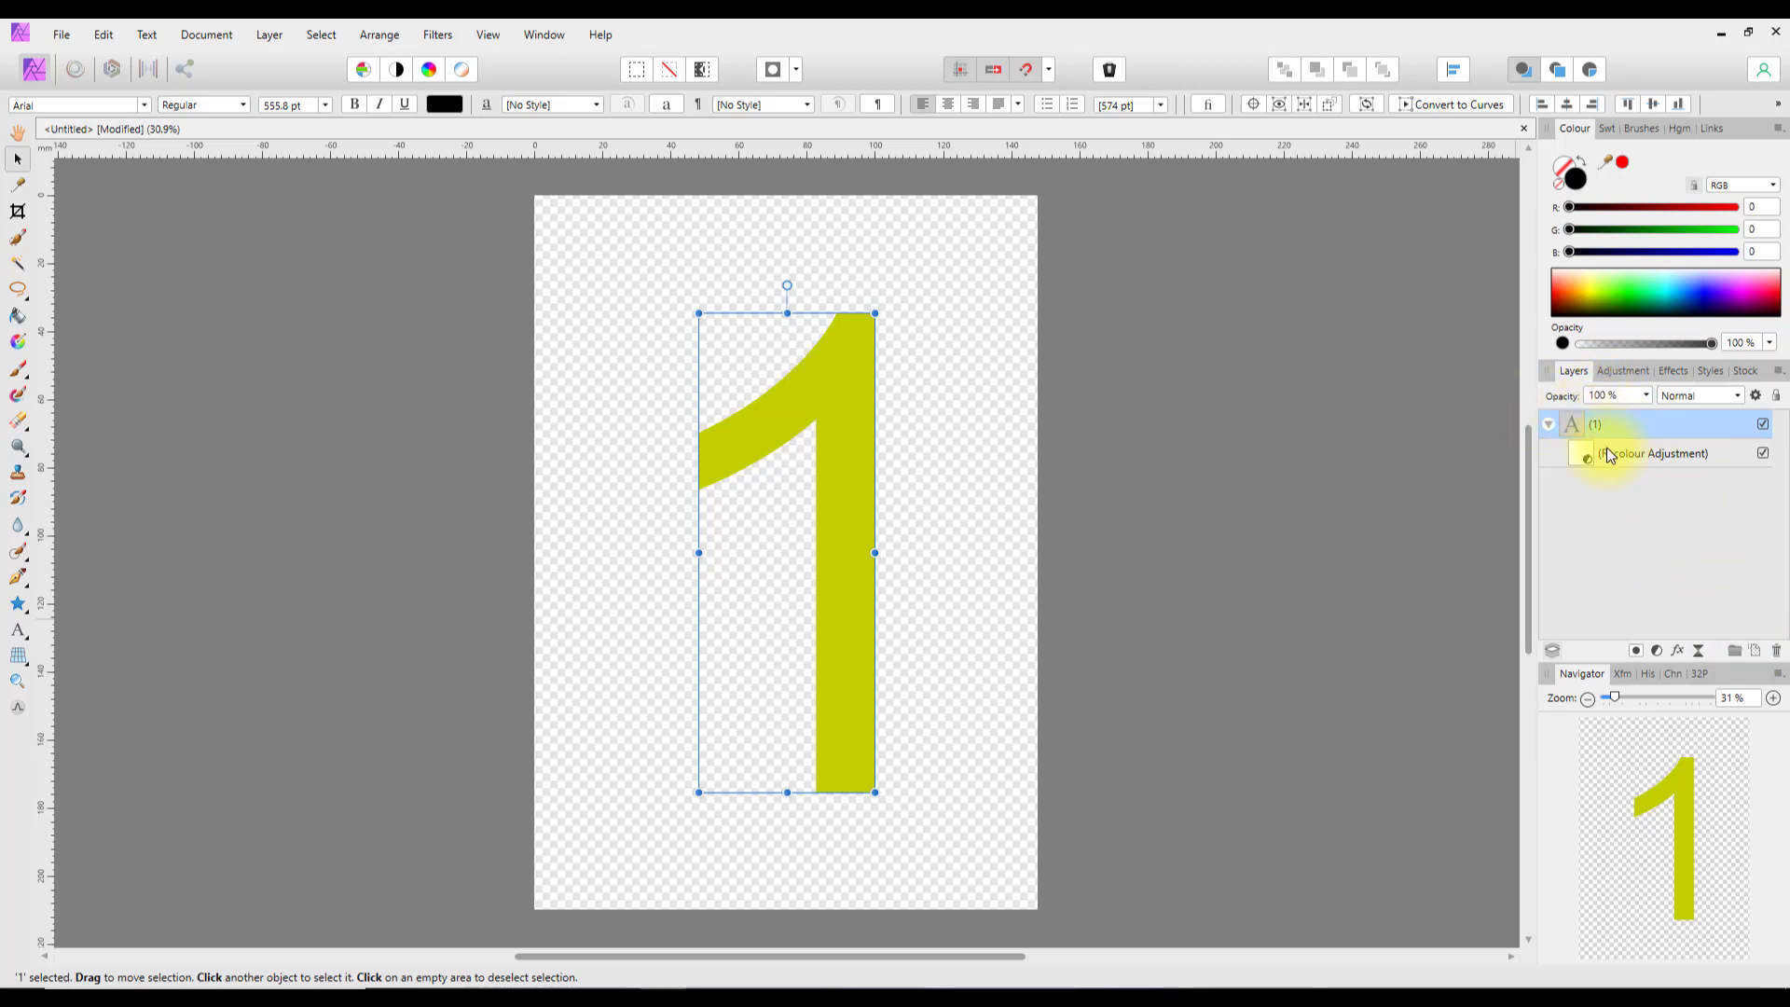
click(1522, 72)
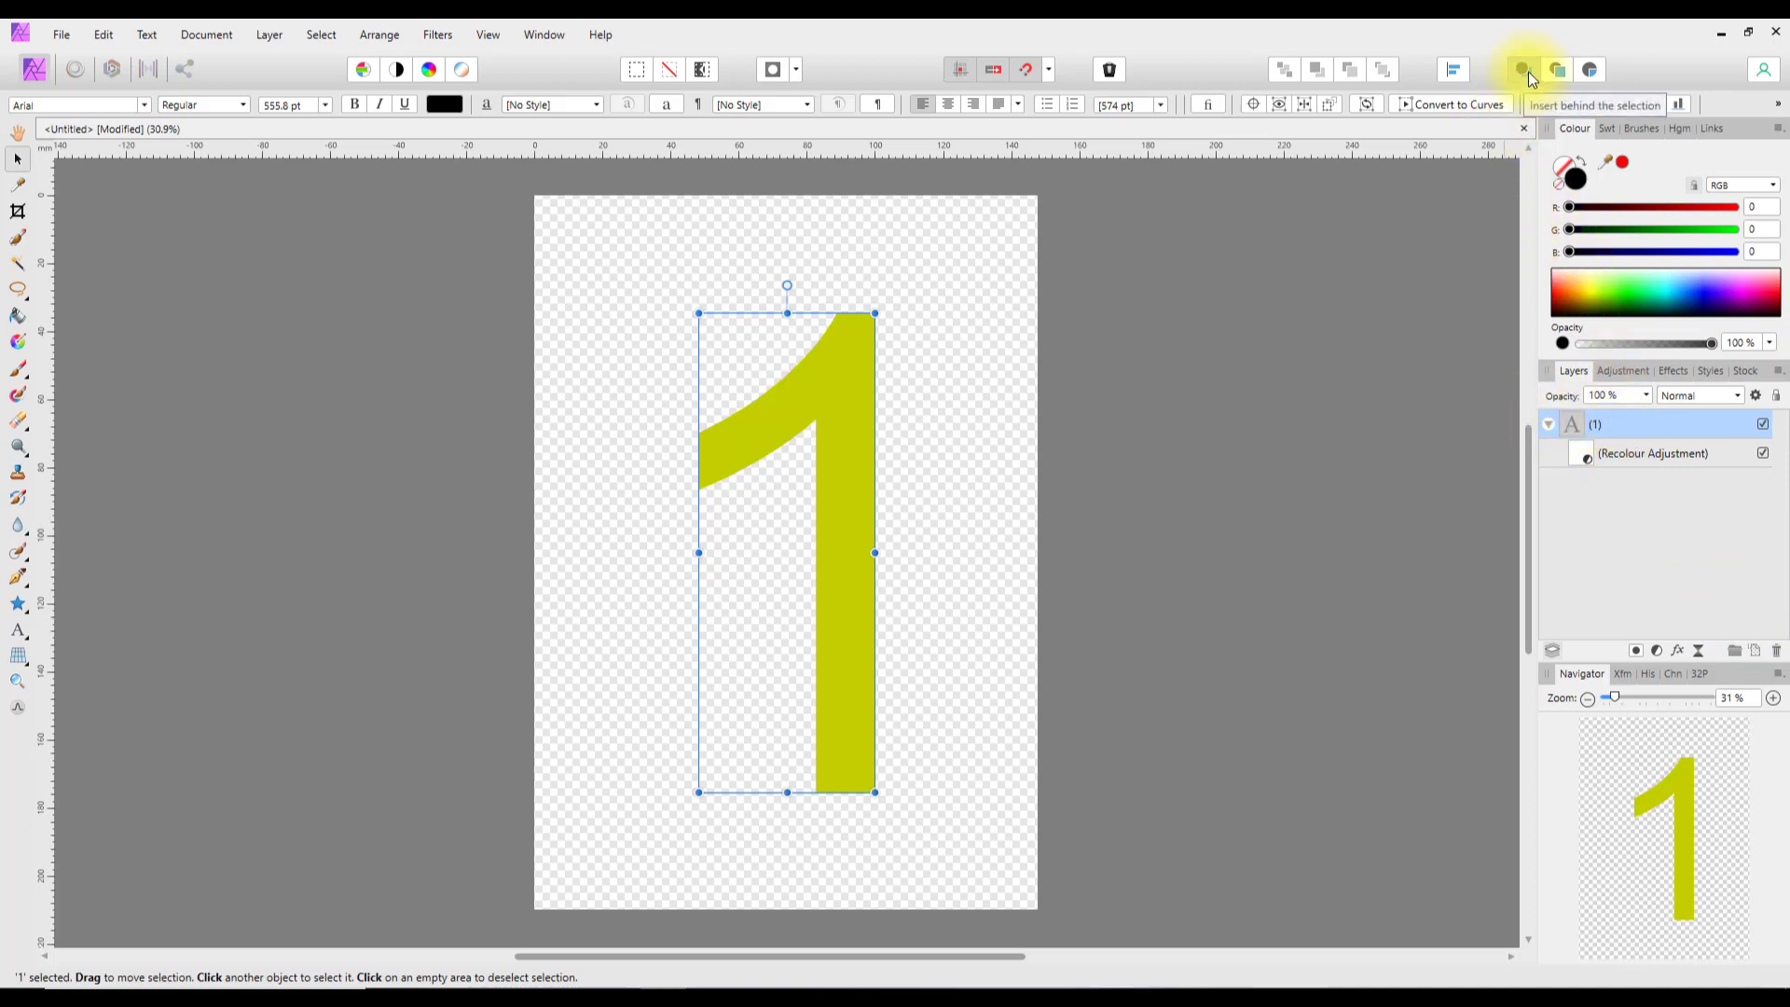
click(1757, 652)
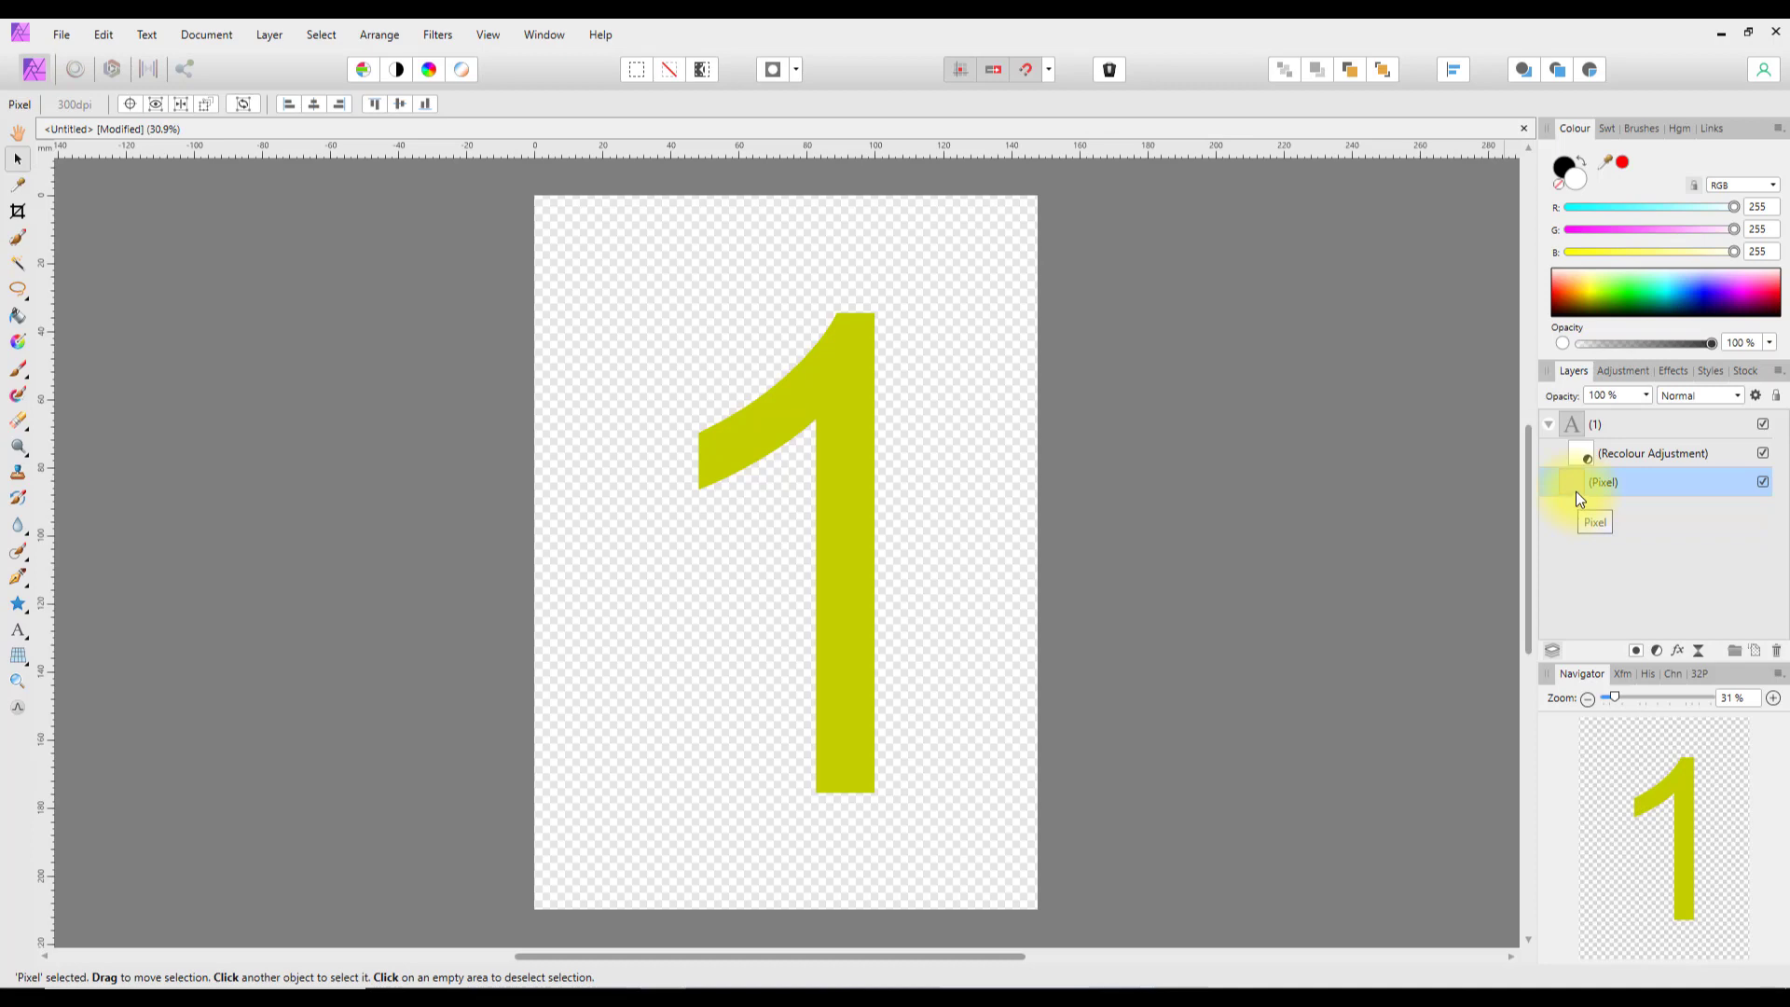
Create a large art text 2 in Arial, about 574 pt, directly above the new pixel layer and behind the 1.
click(19, 631)
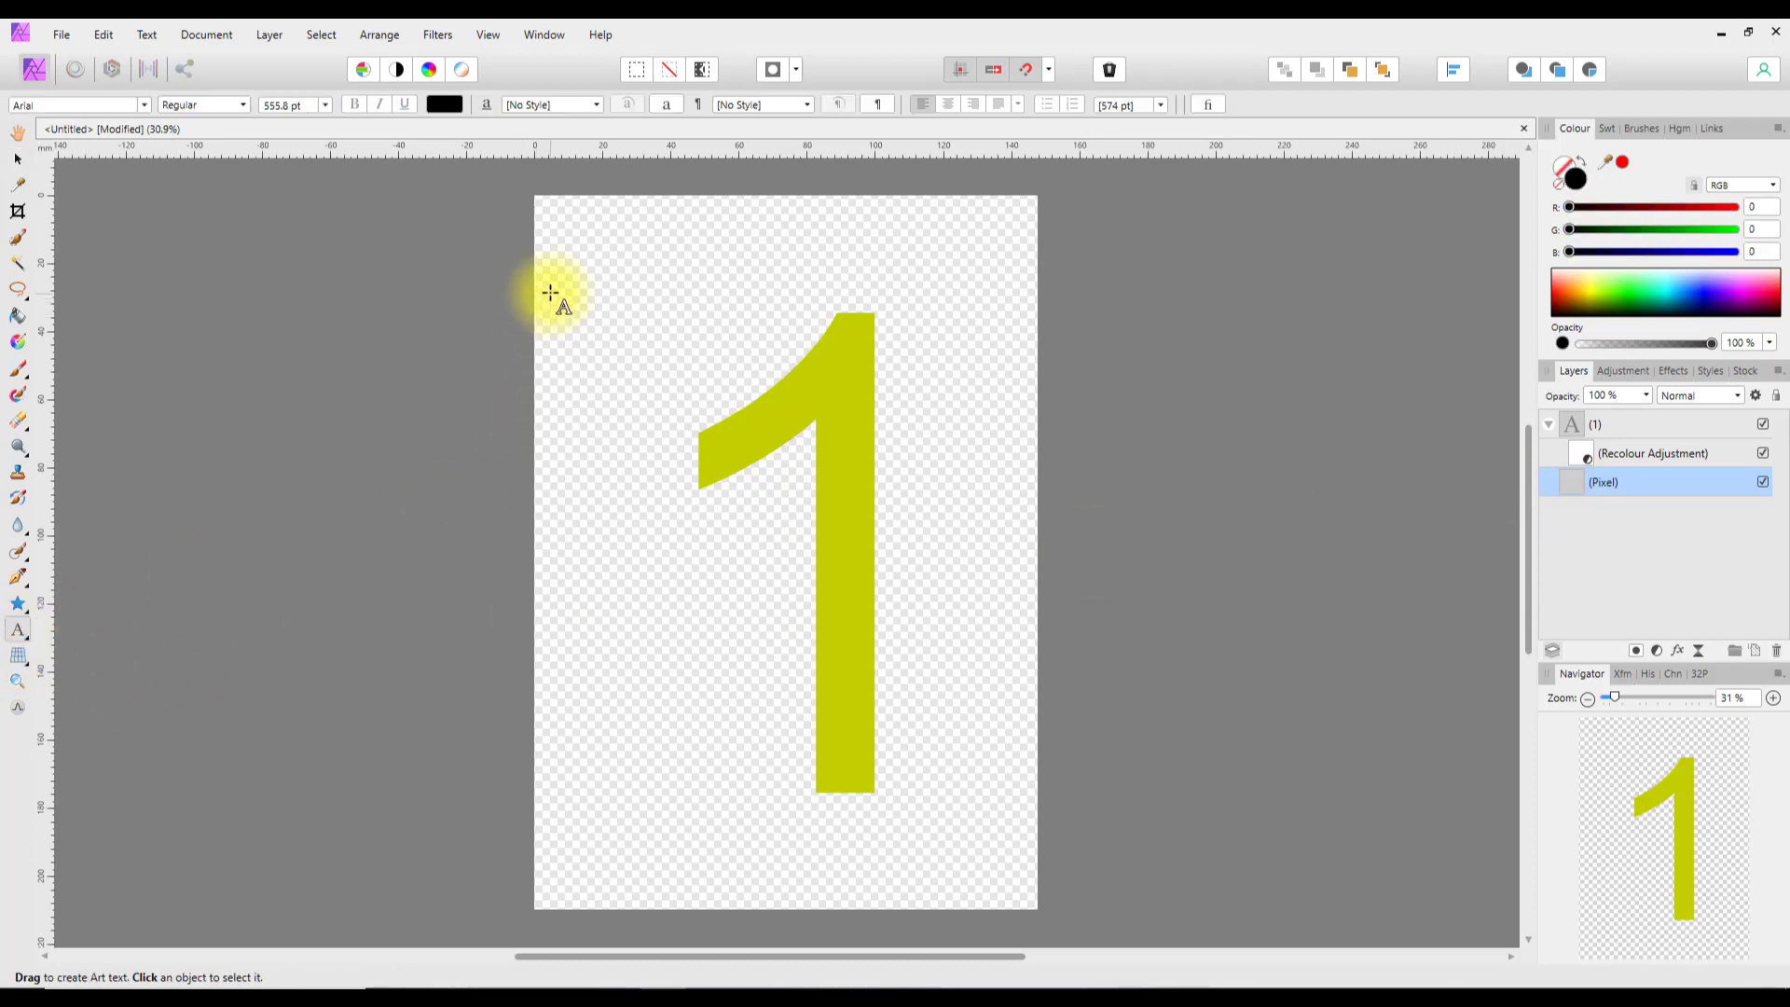
drag(552, 290, 1001, 775)
text(2)
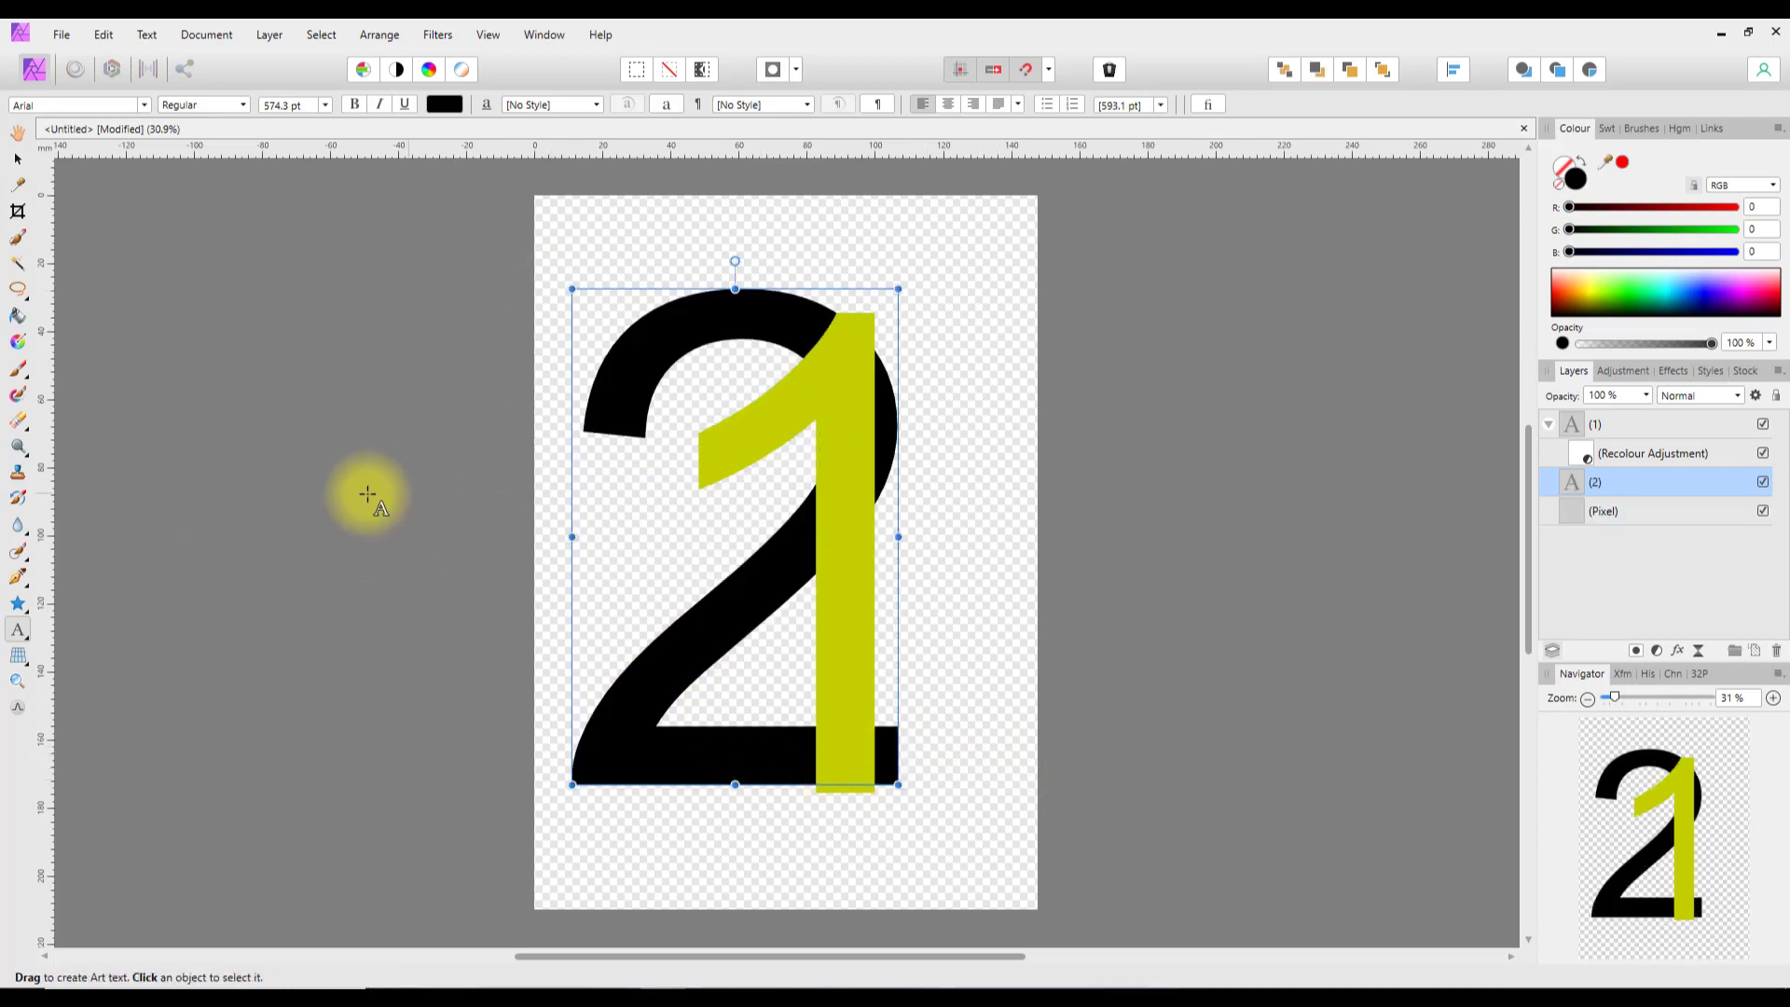
Delete the empty pixel layer below the 2.
click(18, 160)
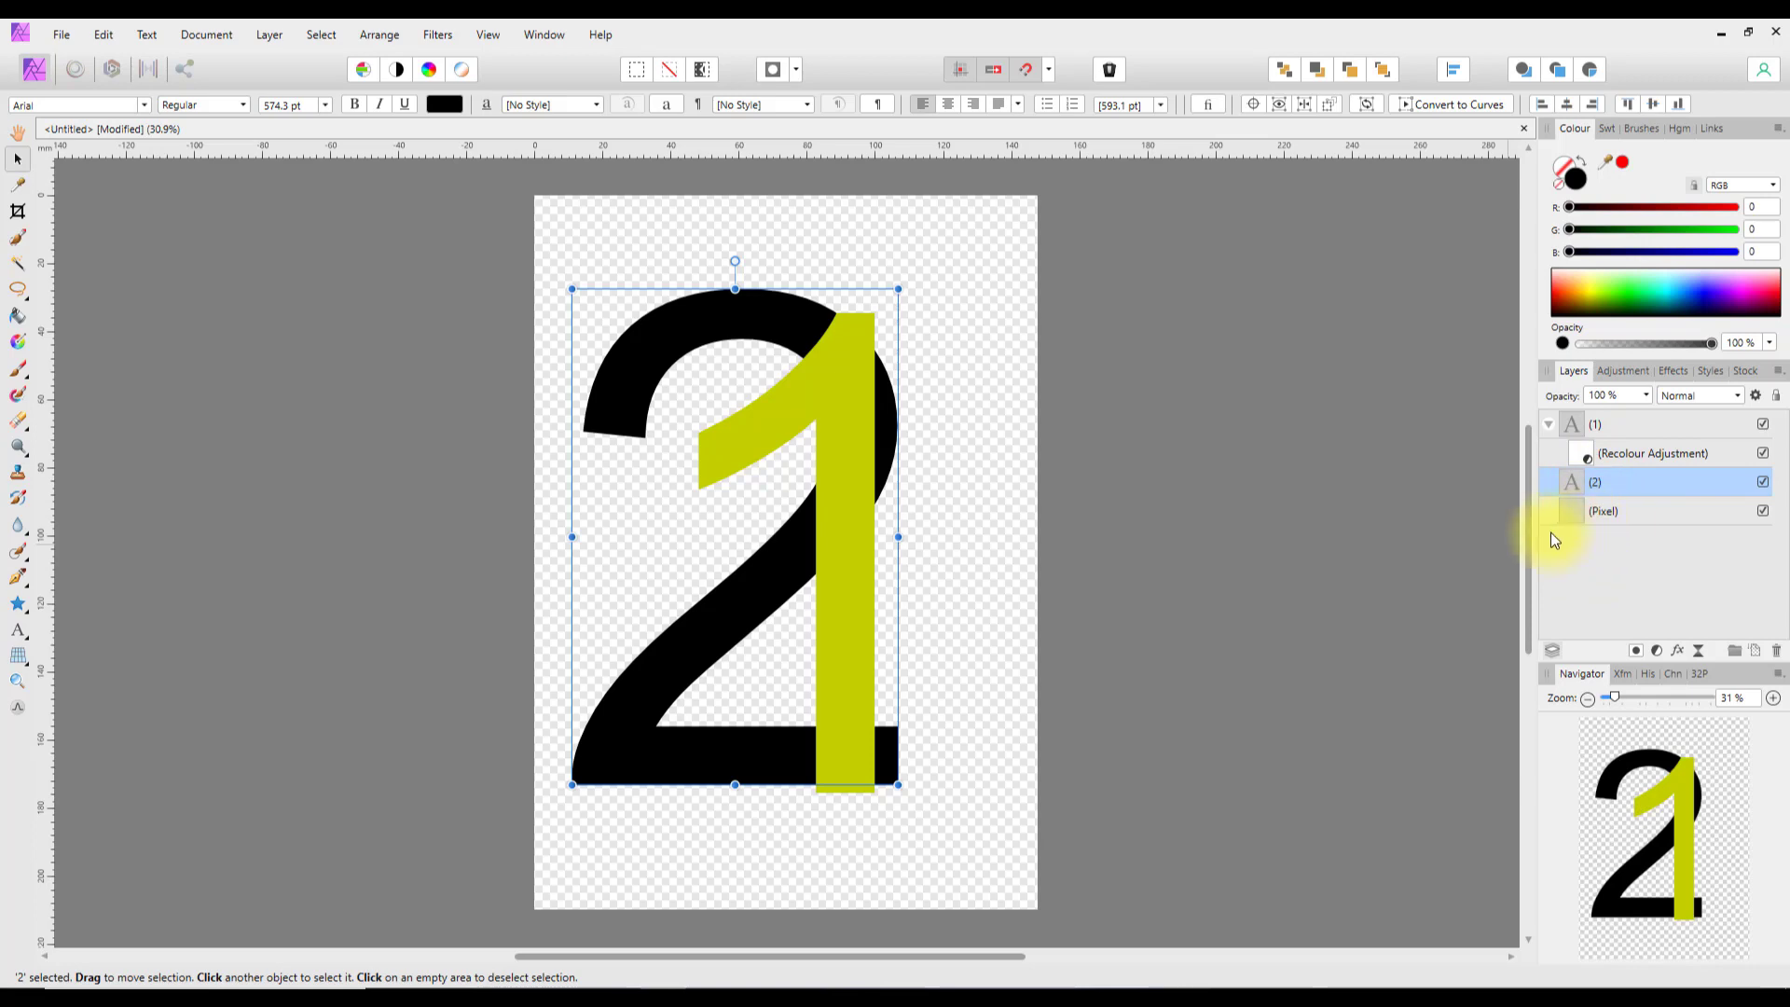
right_click(1610, 515)
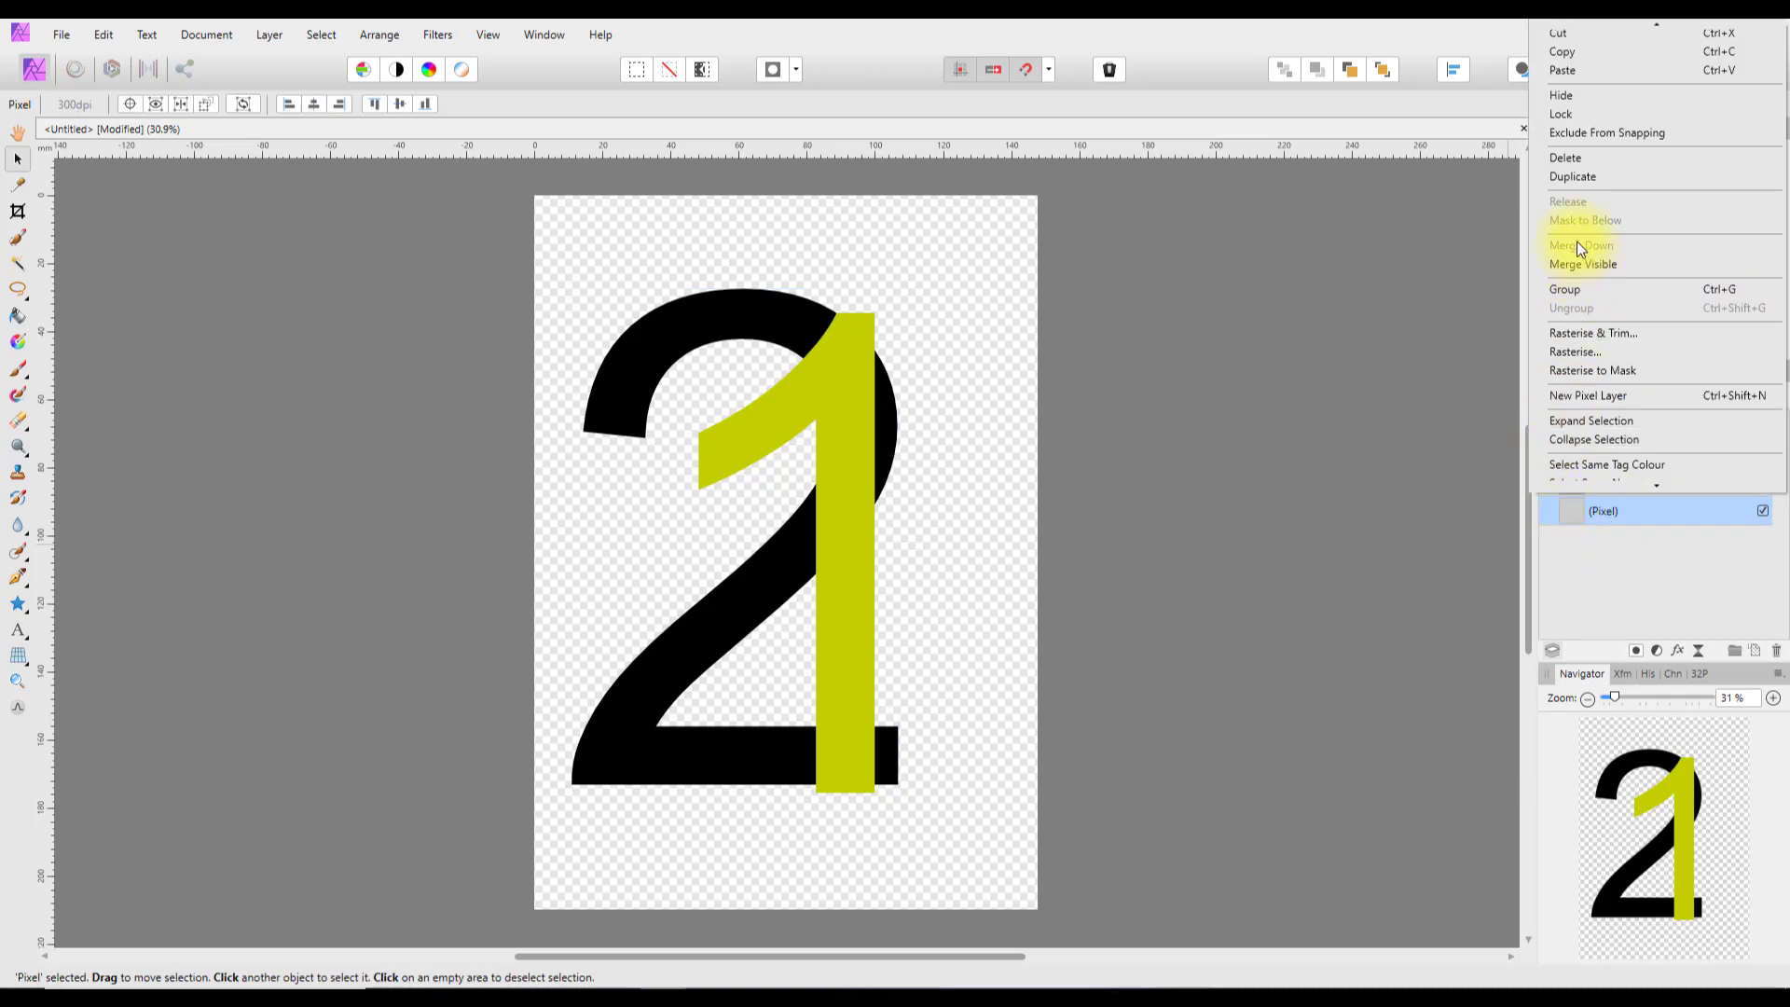
click(1573, 160)
Add a Recolour adjustment to the 2 text layer, inserting it inside the selected layer.
click(809, 697)
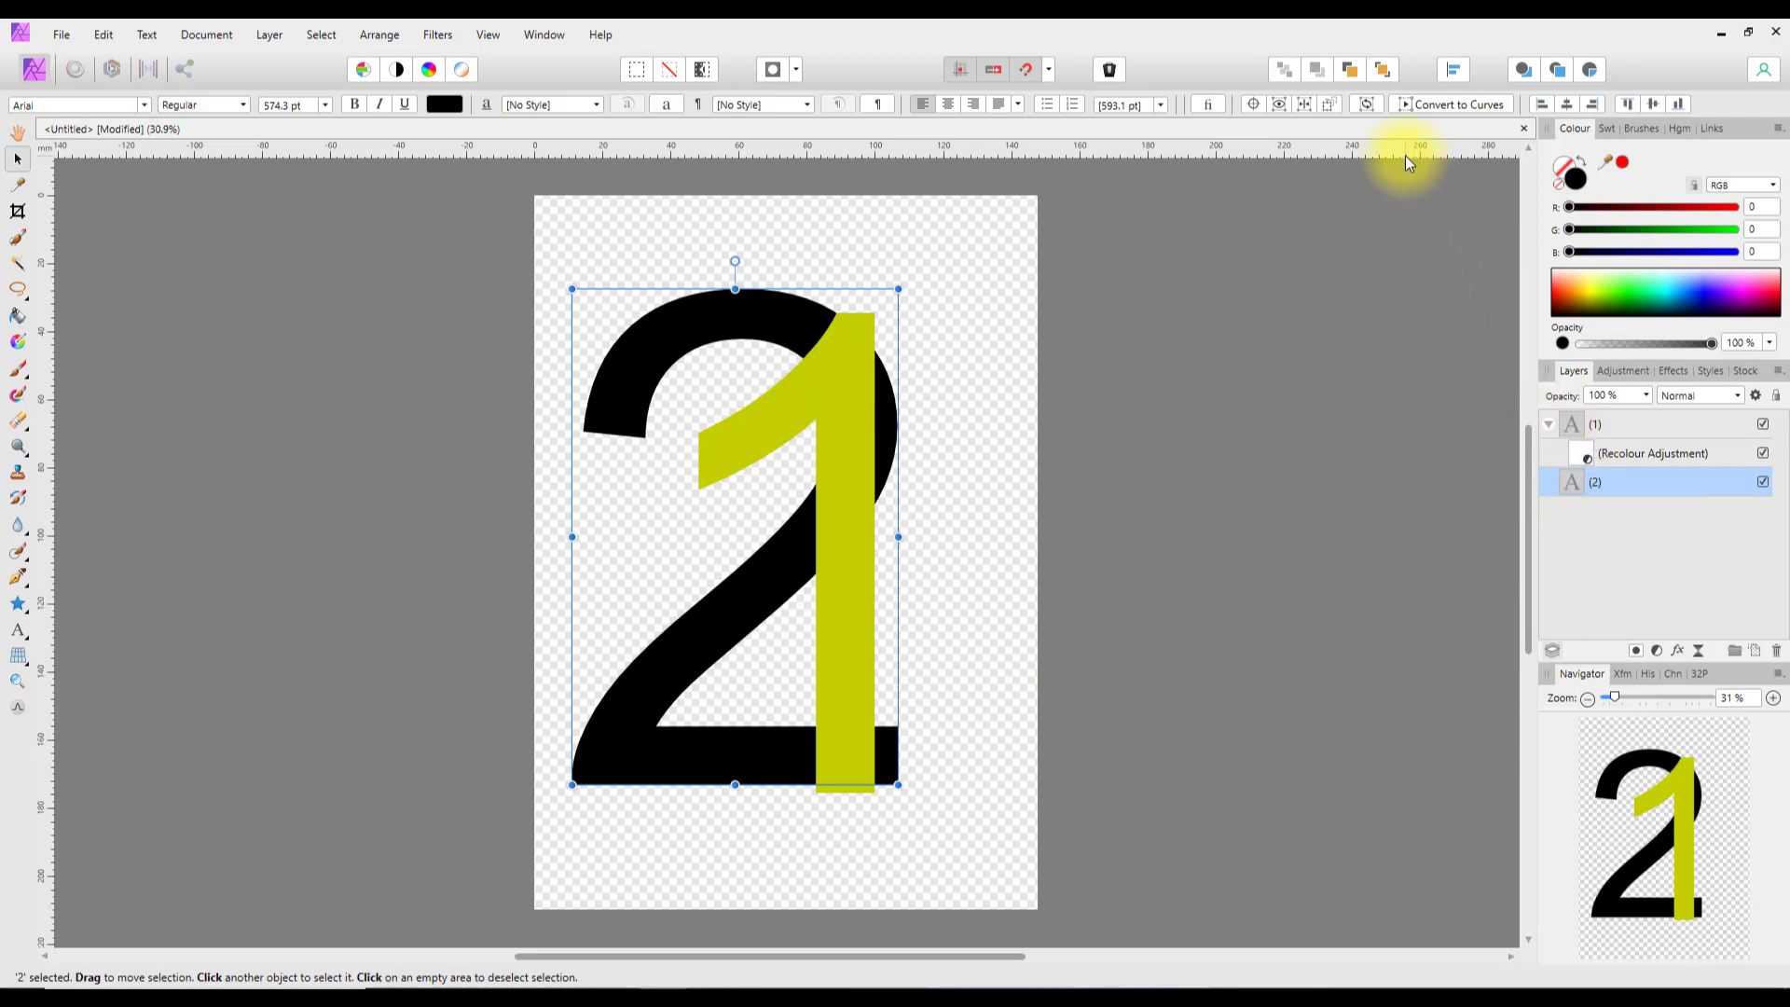
click(1592, 70)
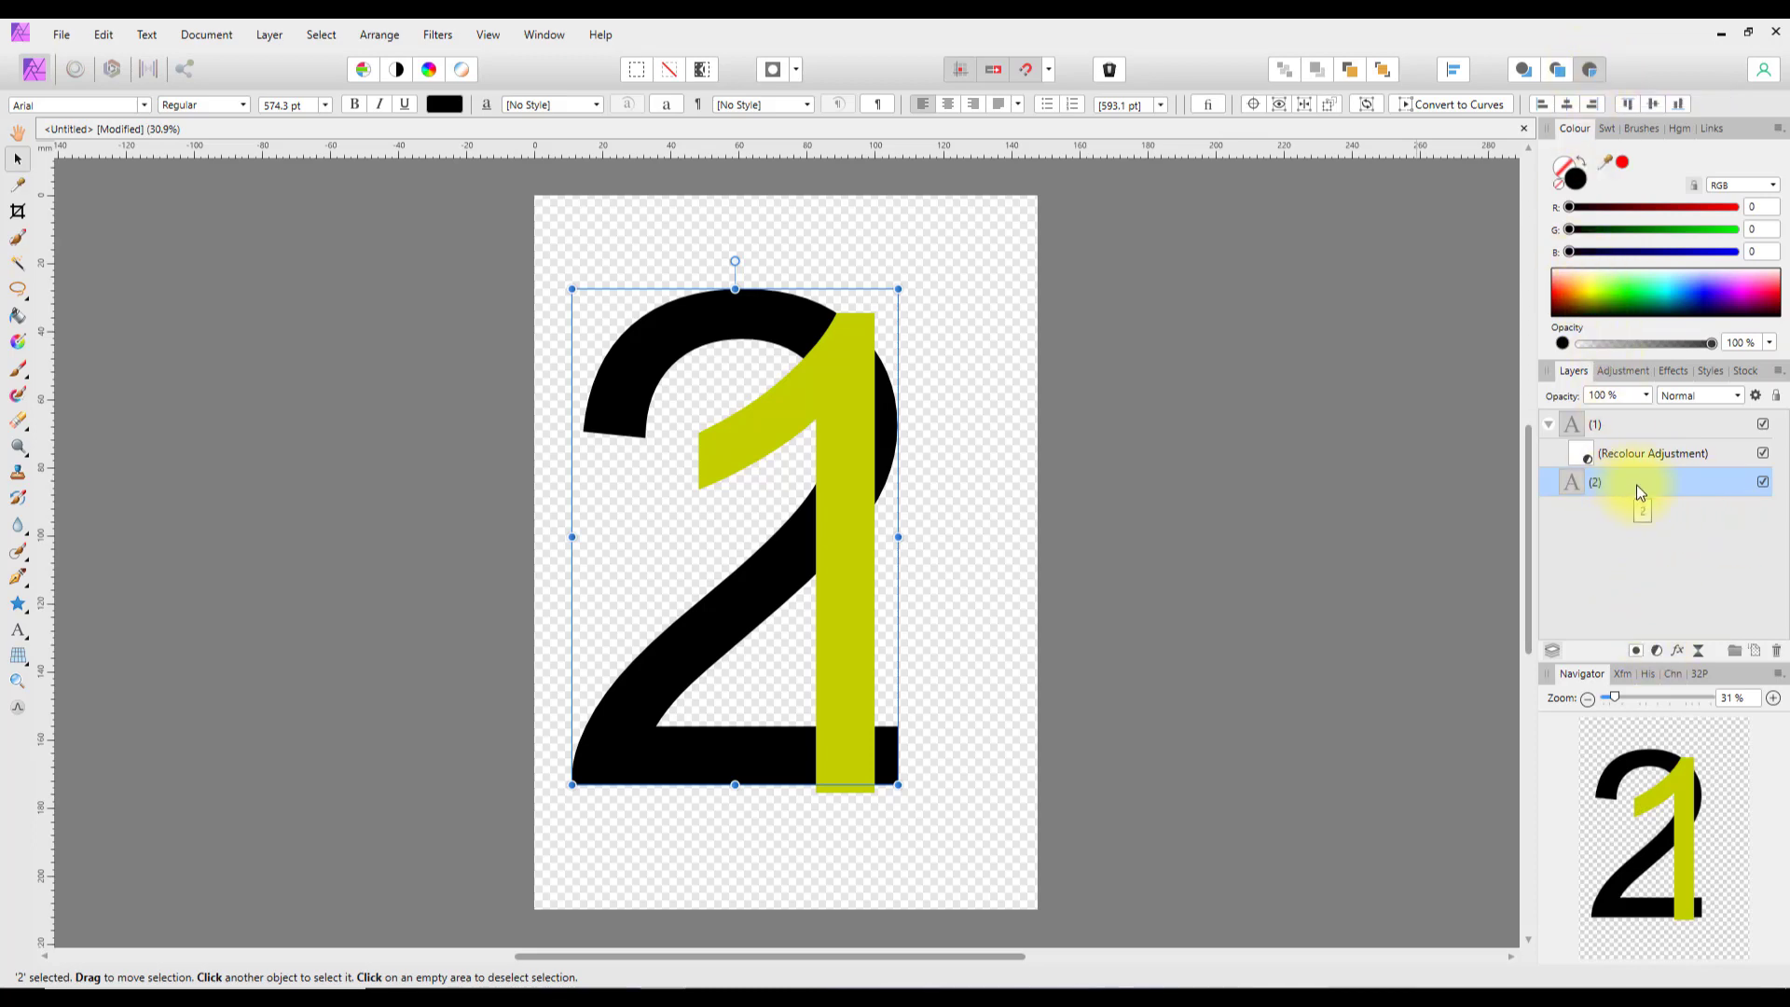
click(1657, 651)
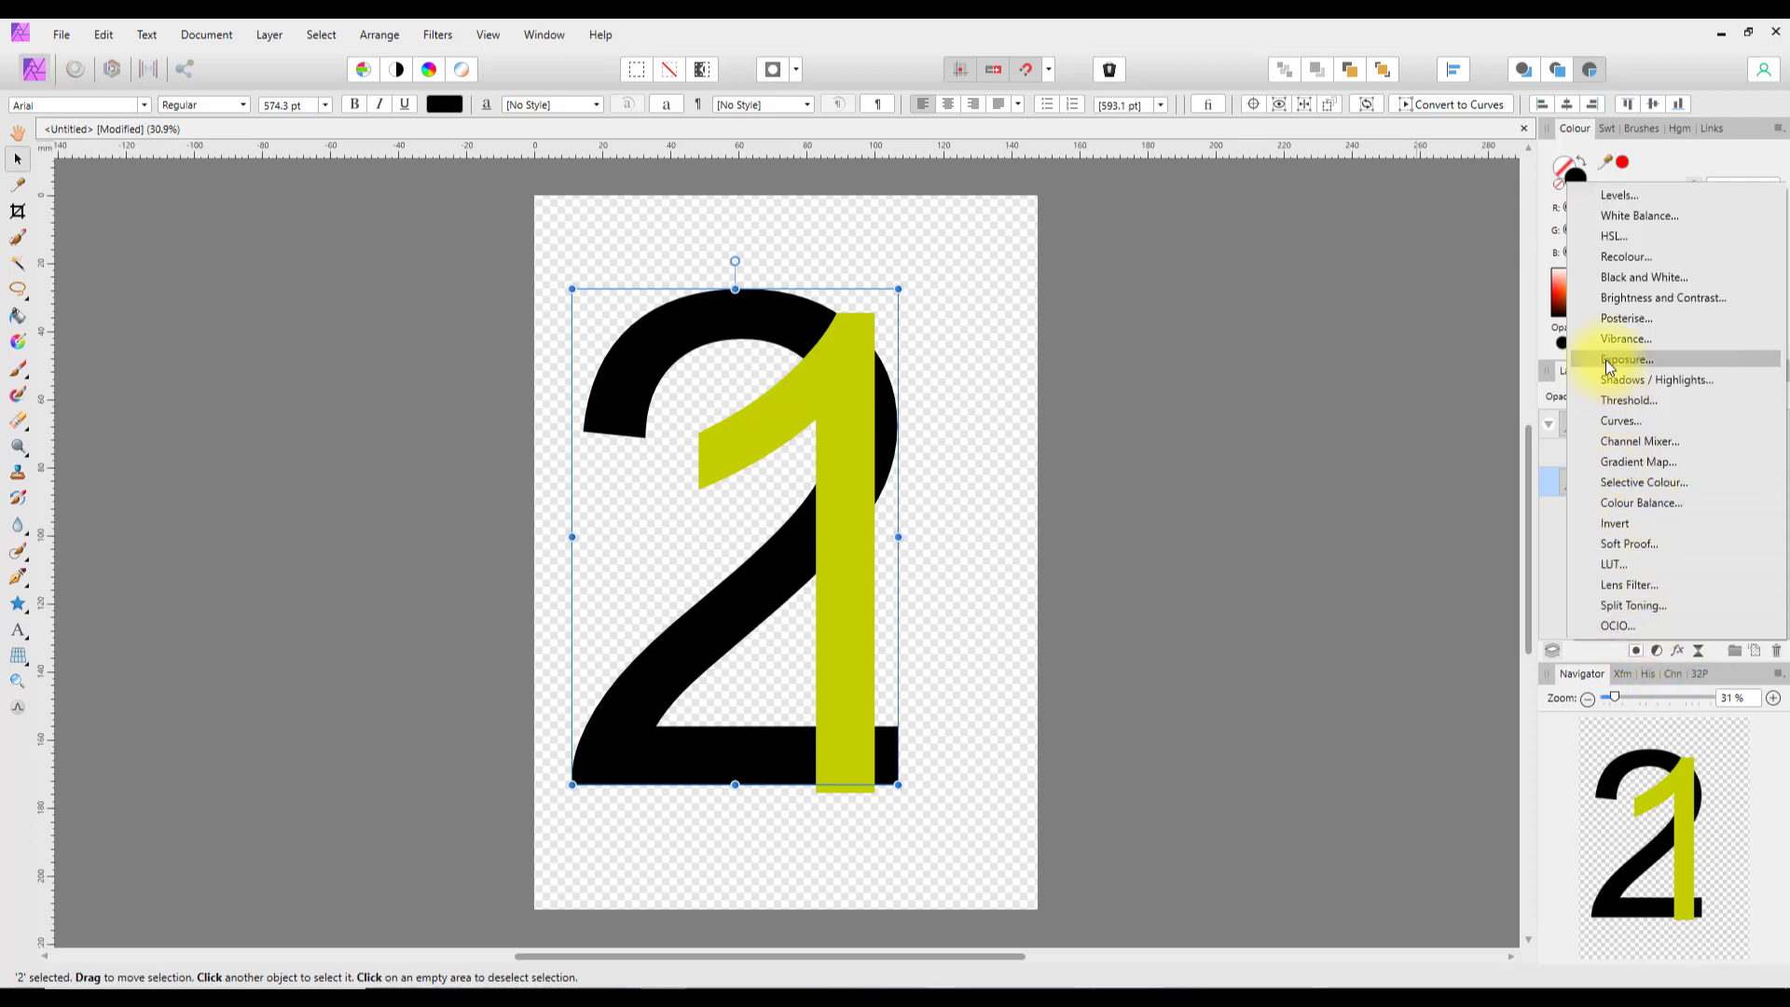
click(1614, 258)
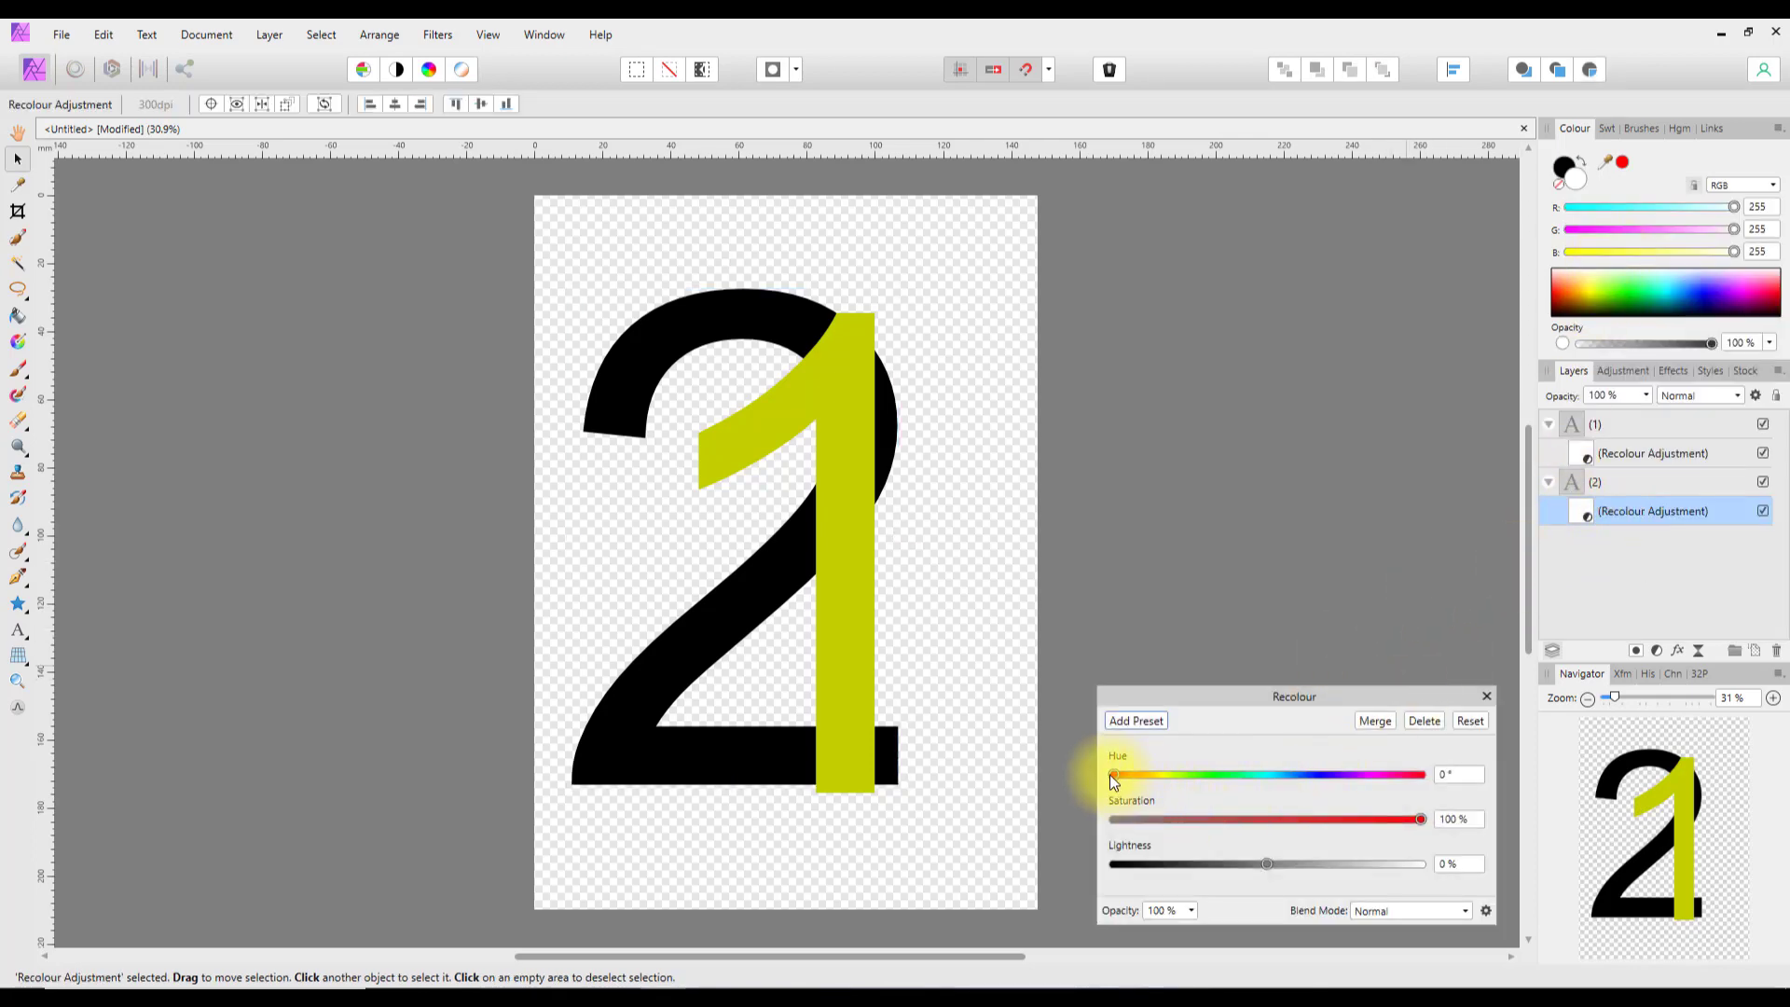
Tint the 2 green by setting its Recolour hue to 159.8° and lightness to 44%, and close the adjustment's settings.
drag(1122, 777, 1250, 773)
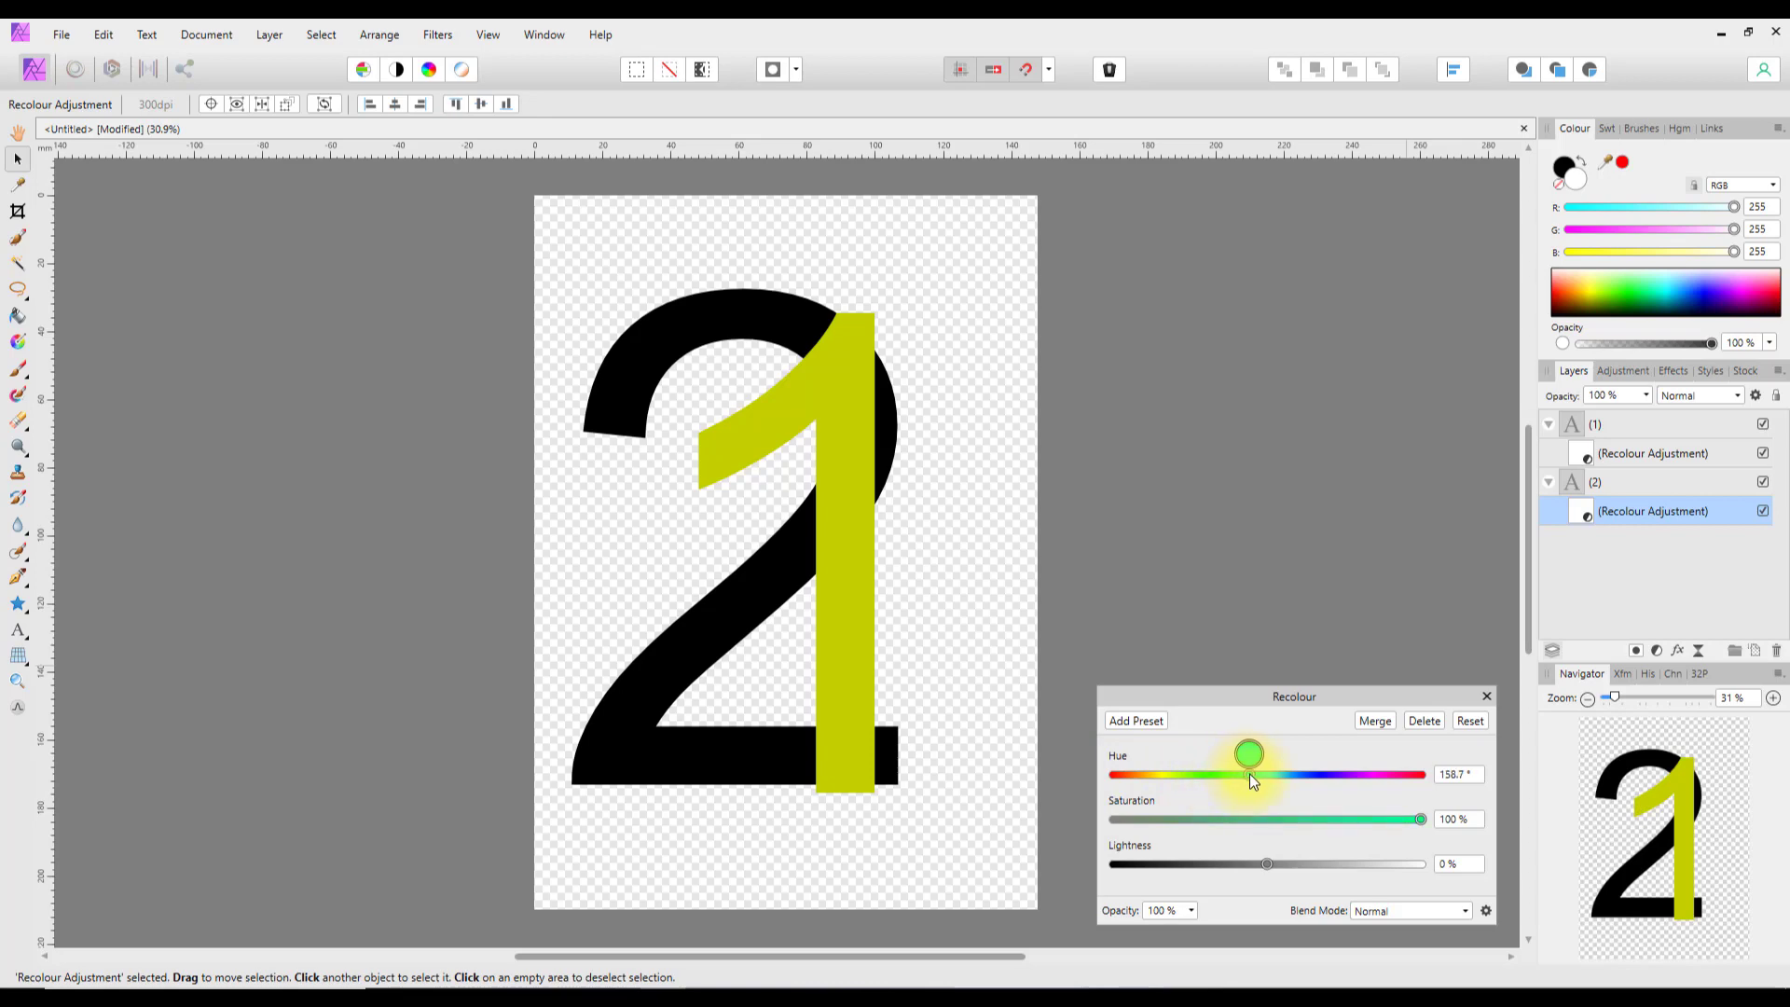
drag(1270, 865, 1334, 870)
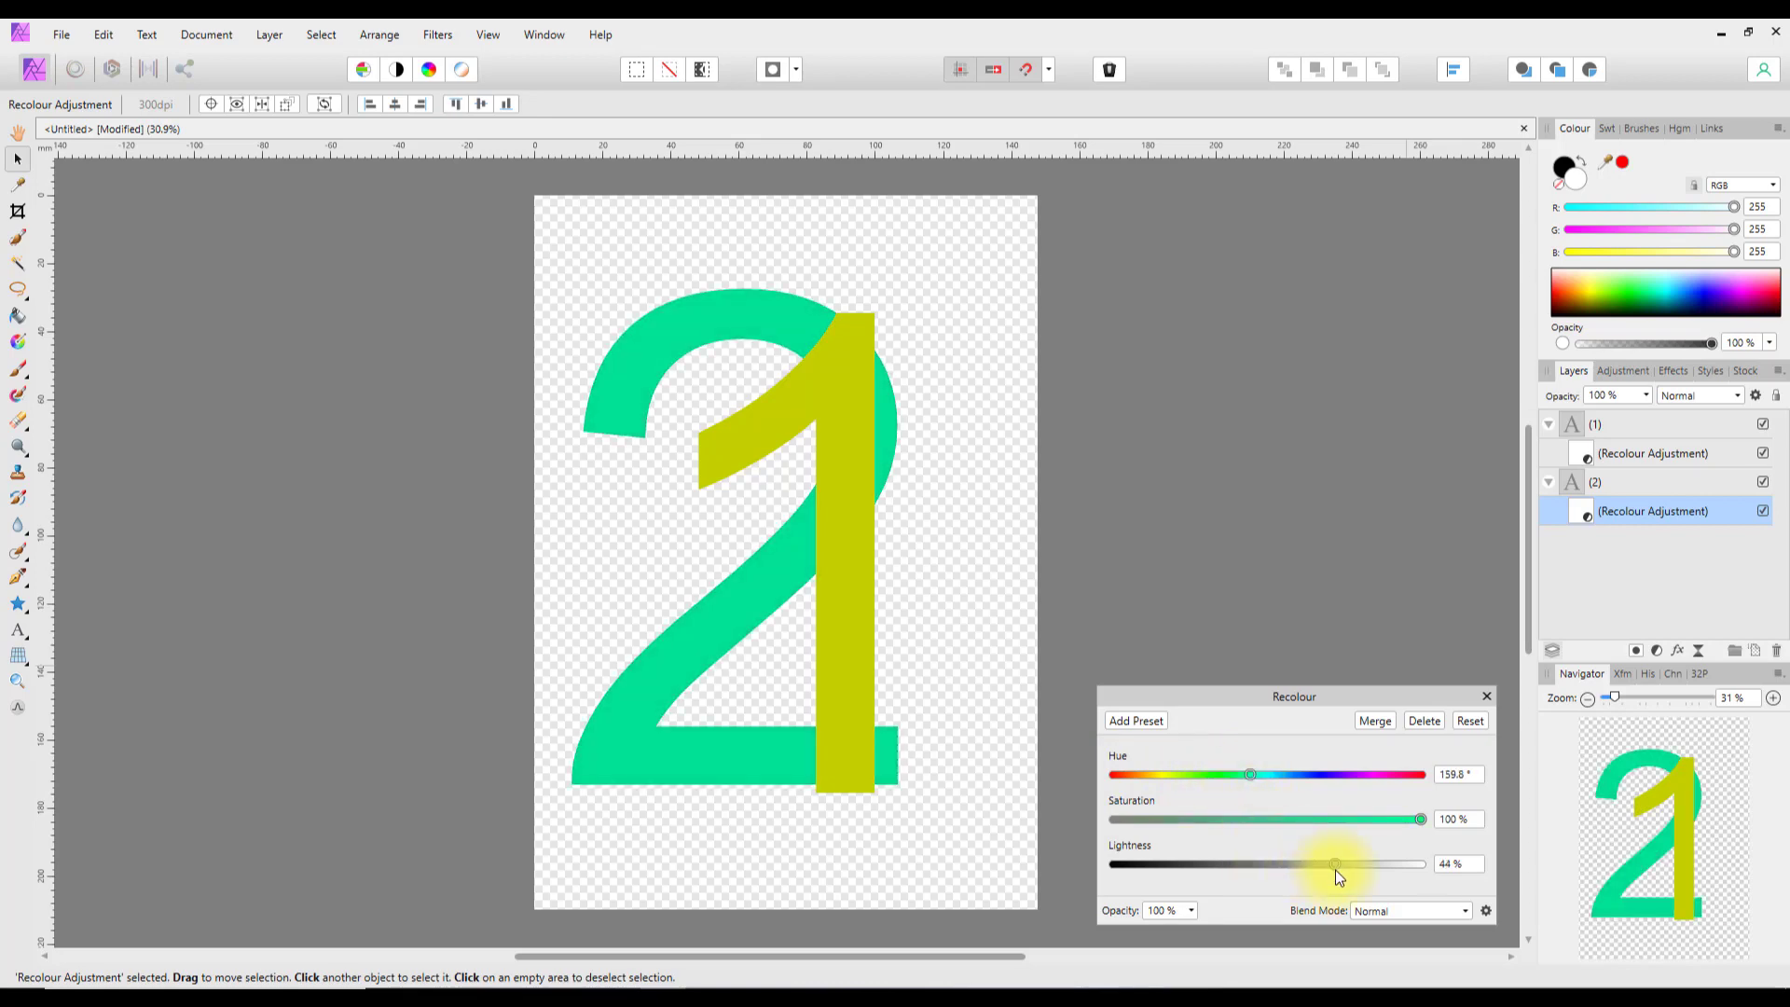
click(1488, 697)
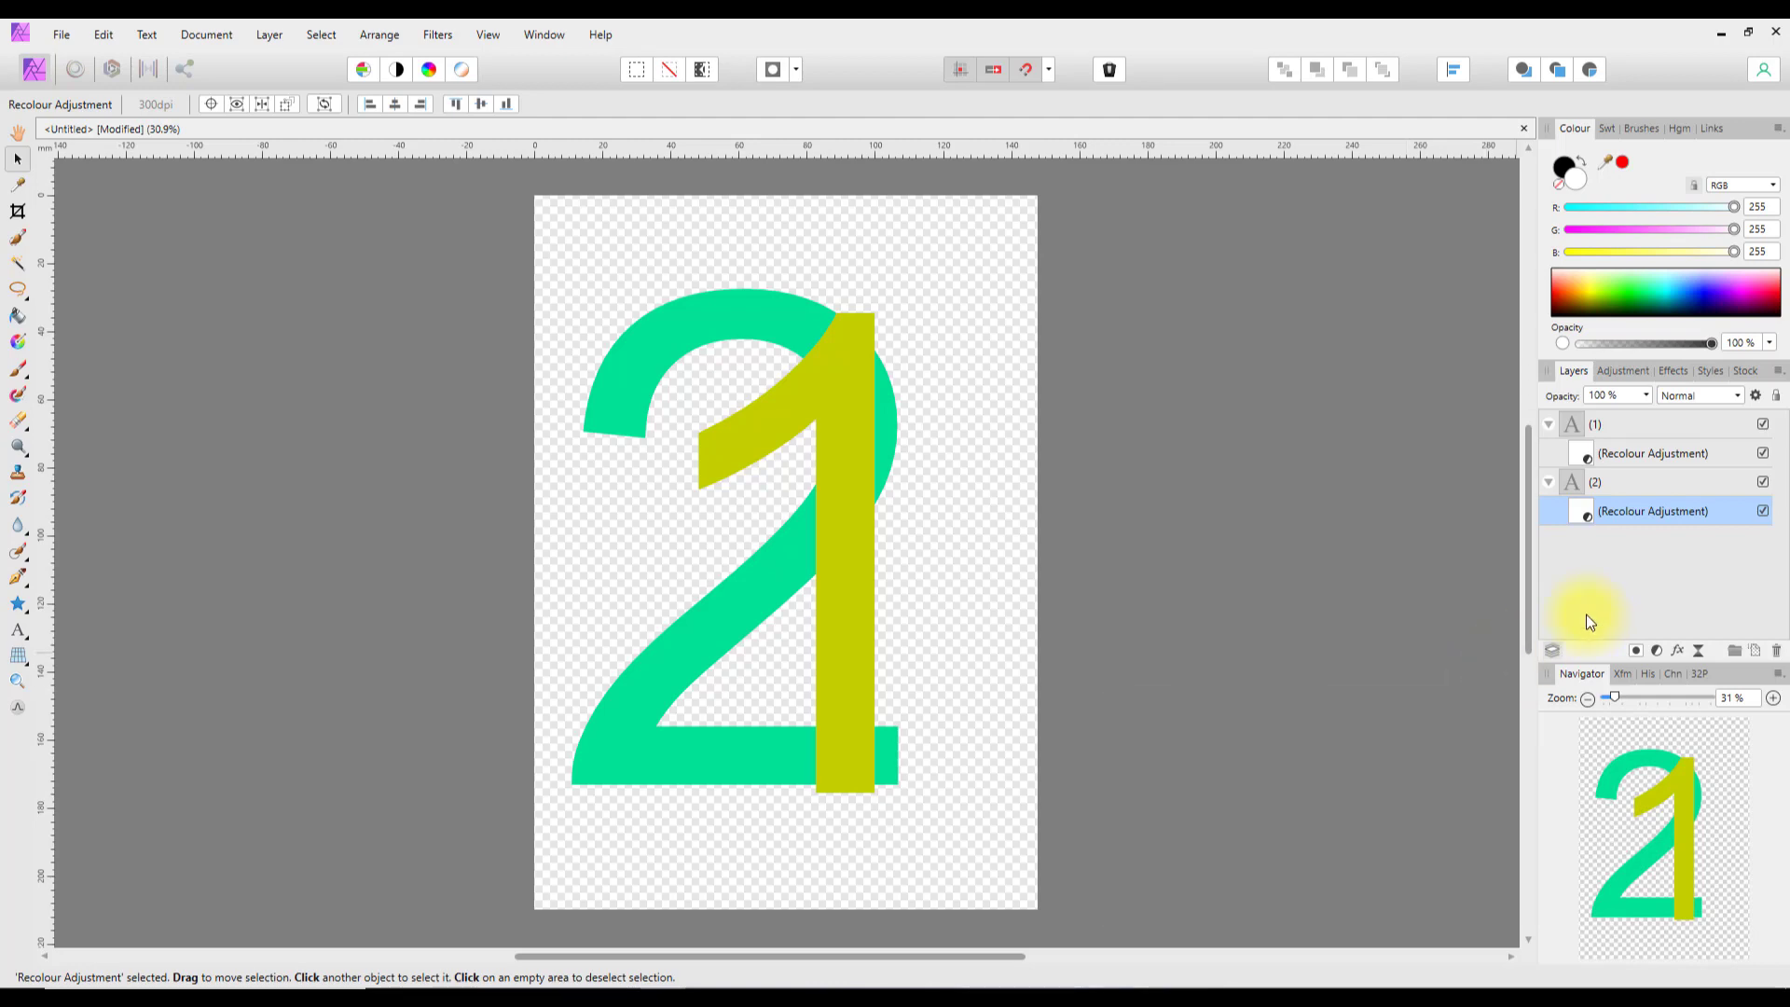
With the 2 layer selected, set insertion to the top of the stack and create a large art text 3.
click(1576, 479)
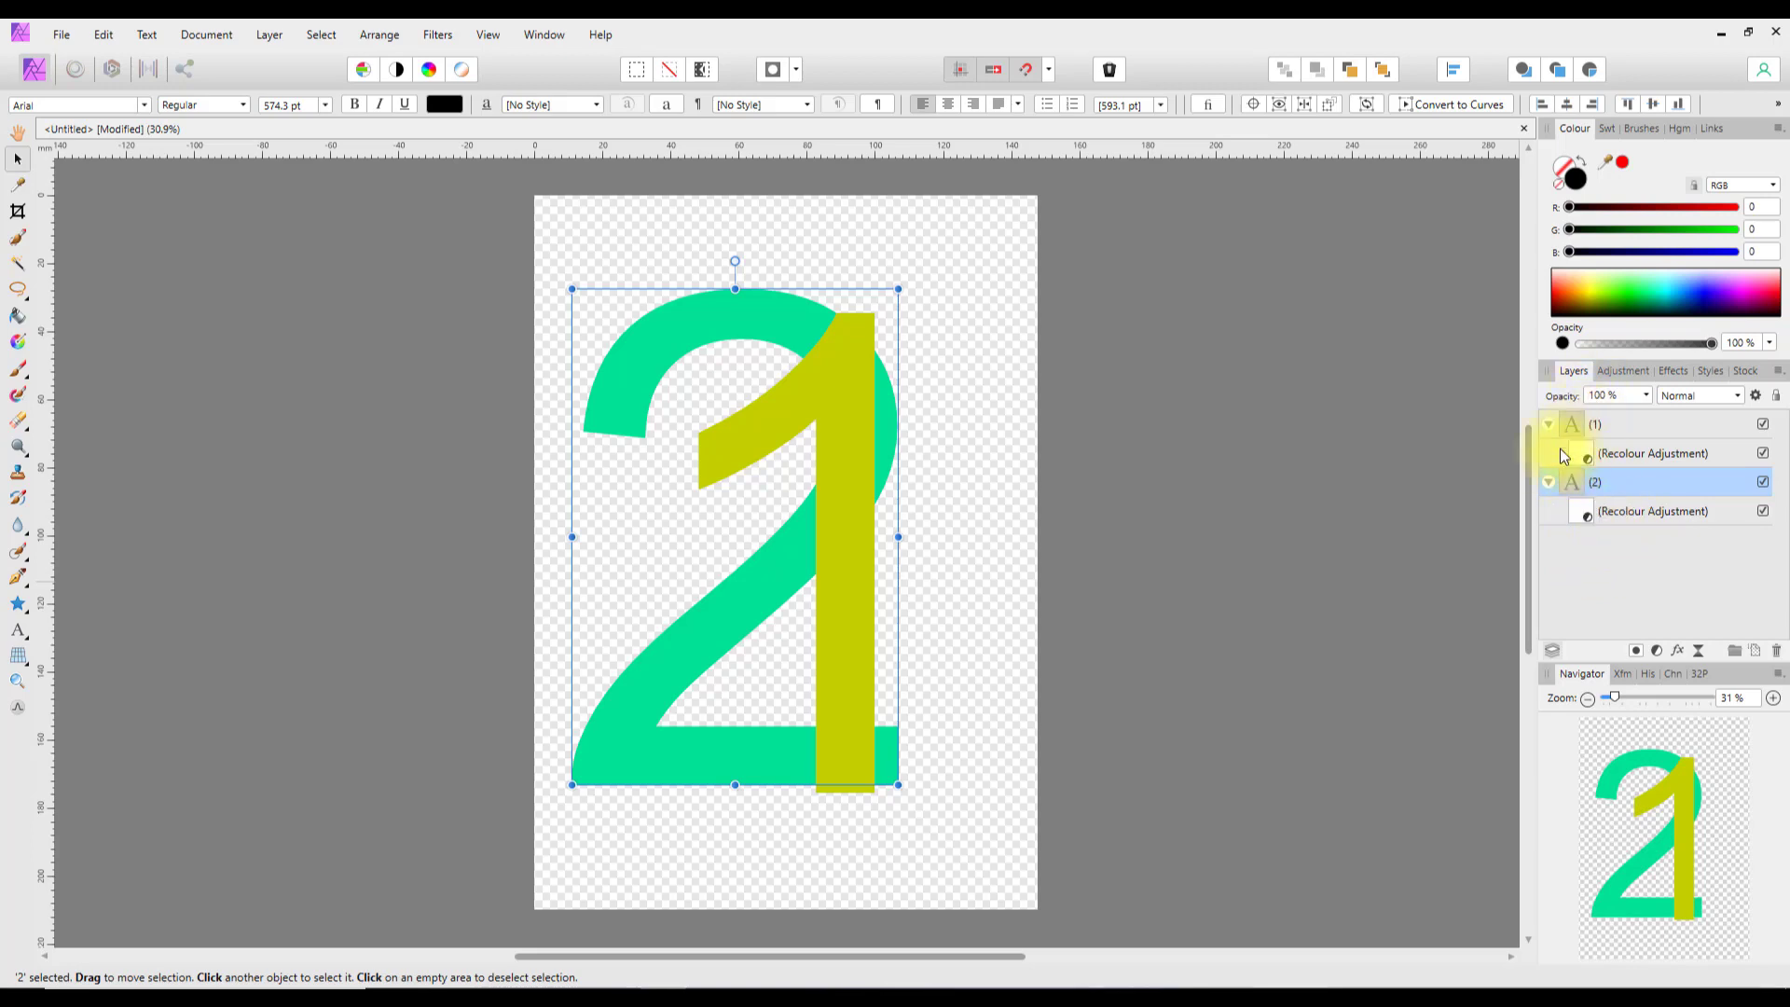
click(1559, 72)
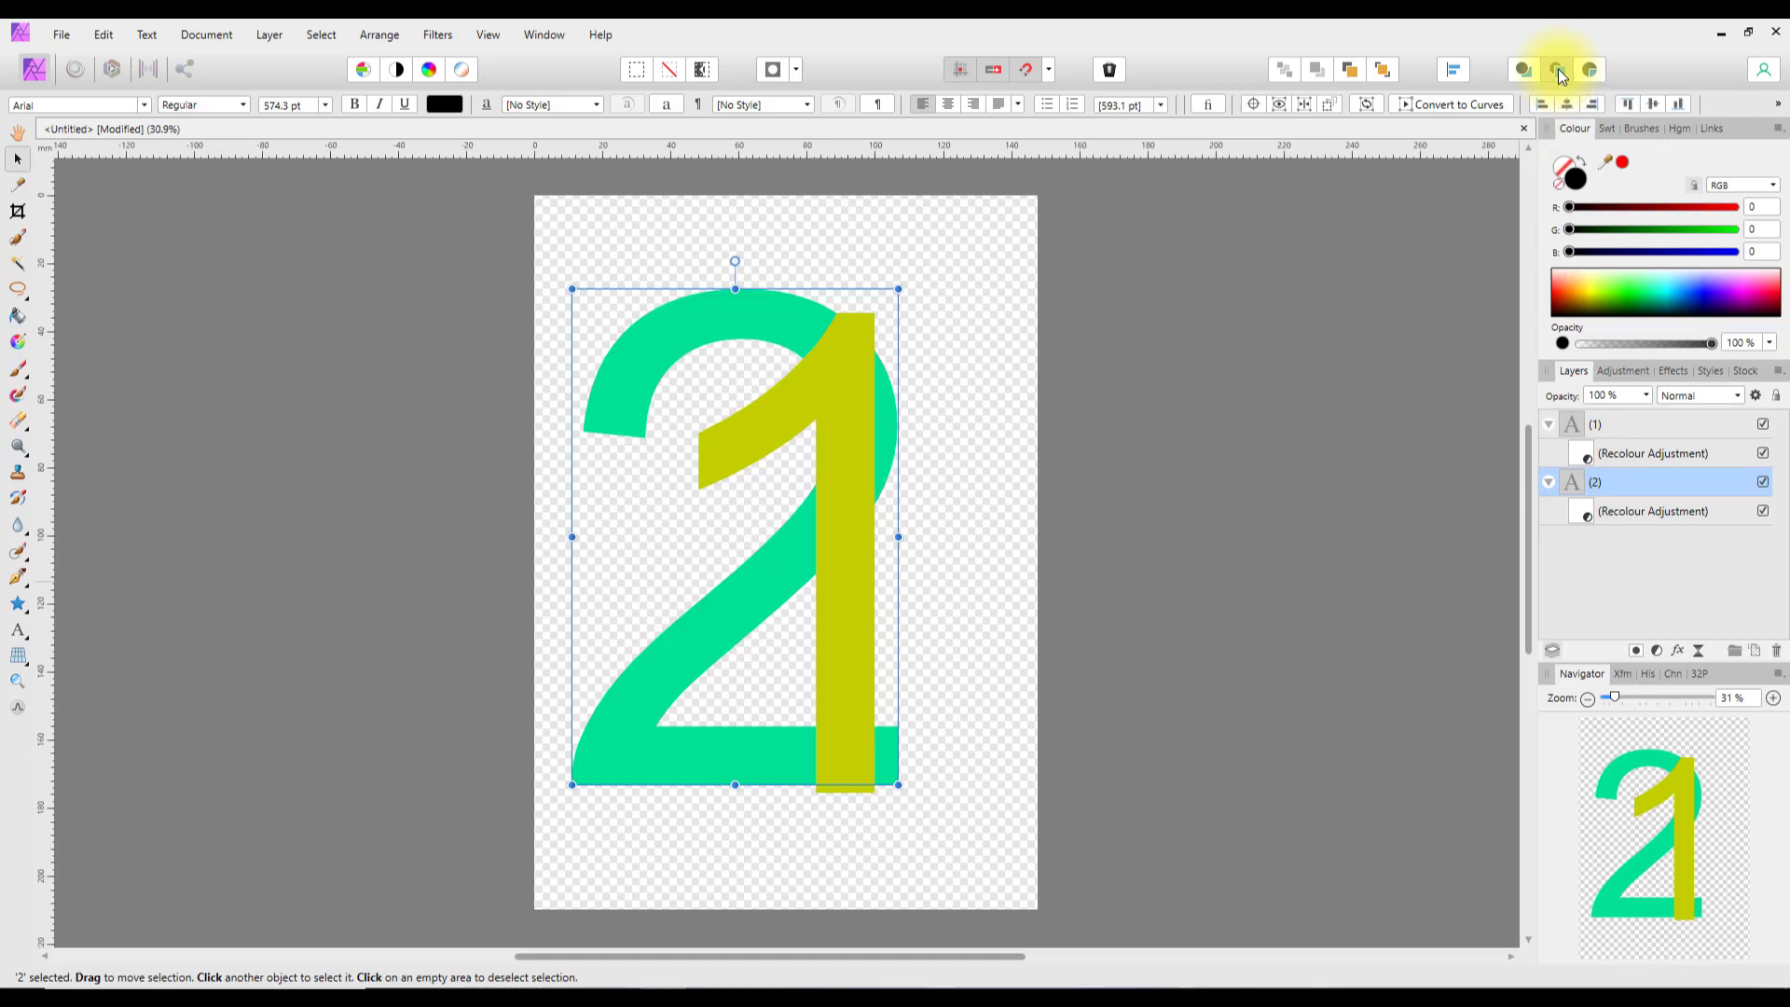
click(19, 636)
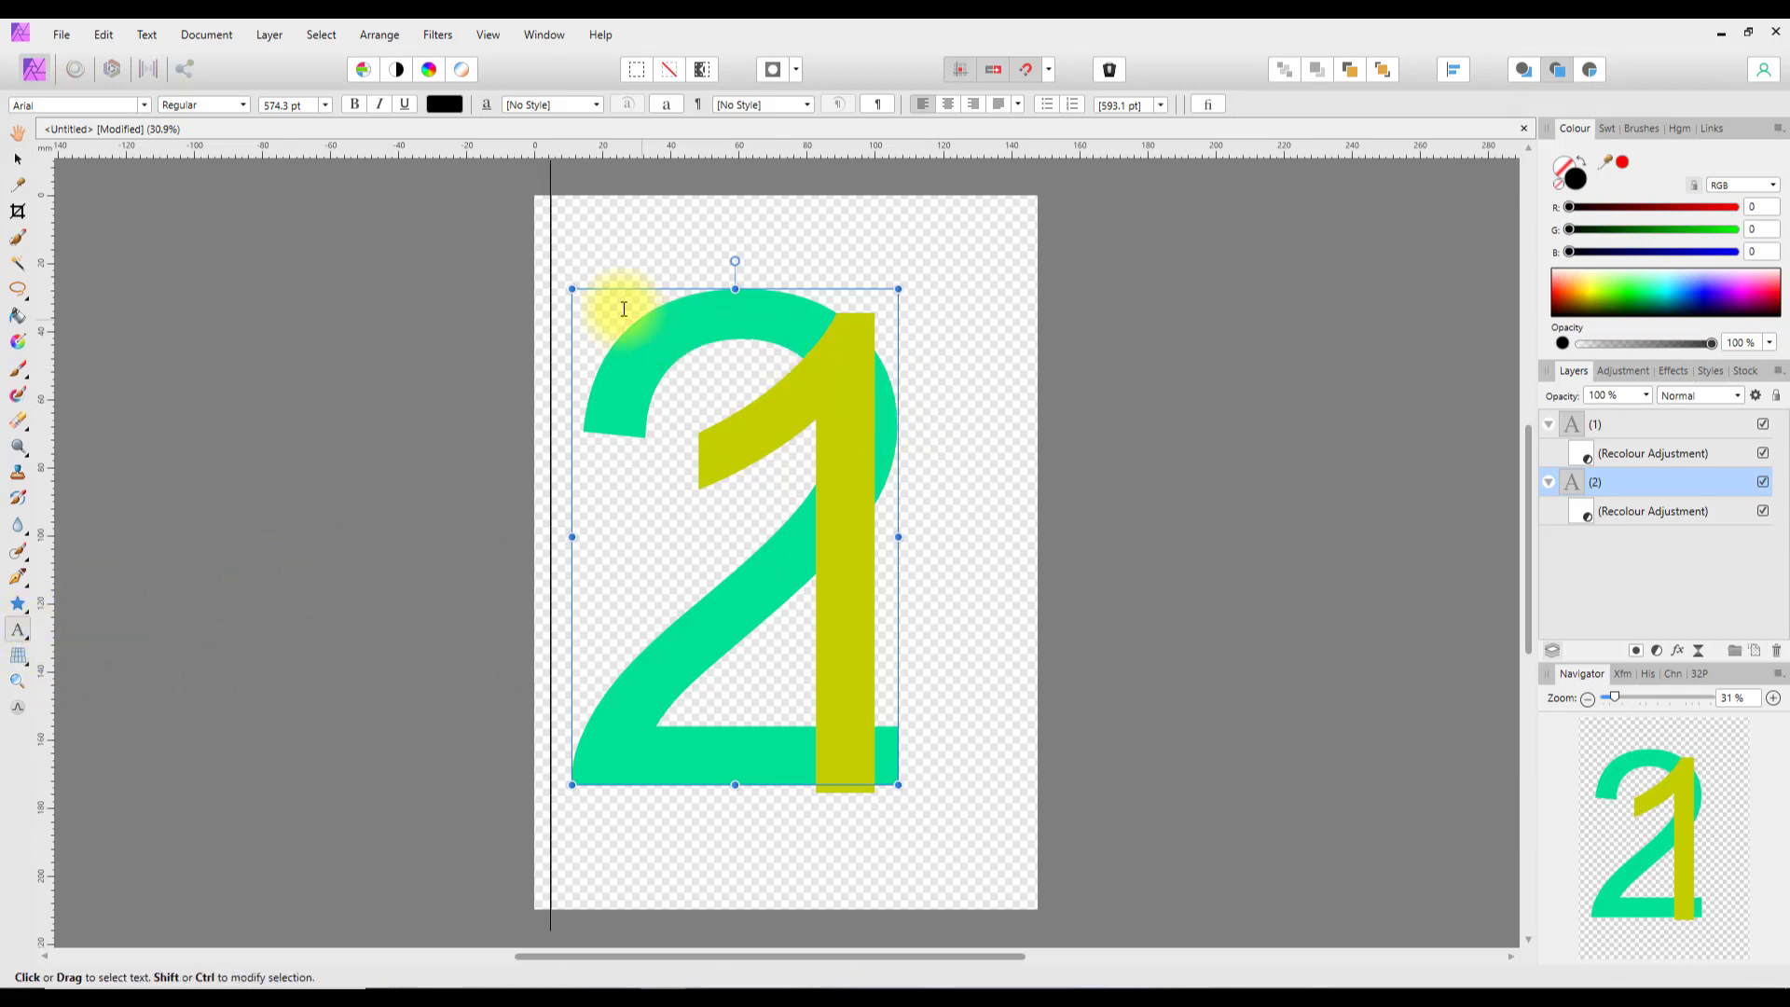
drag(571, 252, 1042, 746)
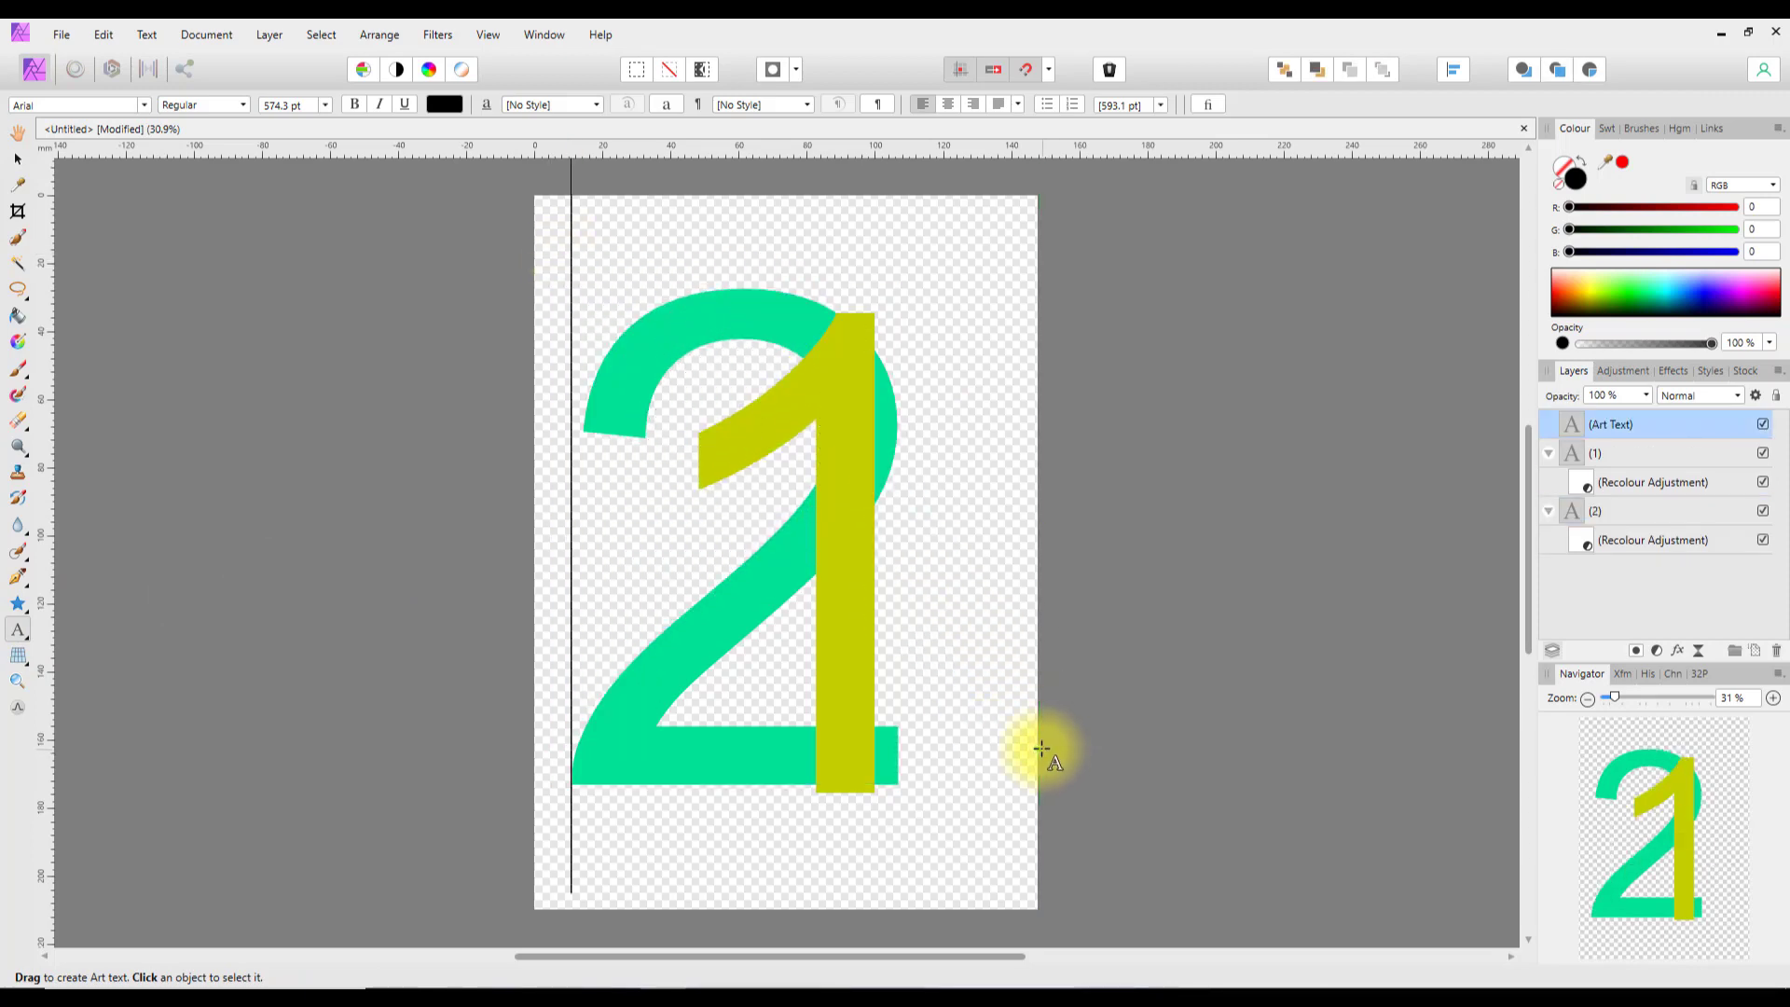
text(3)
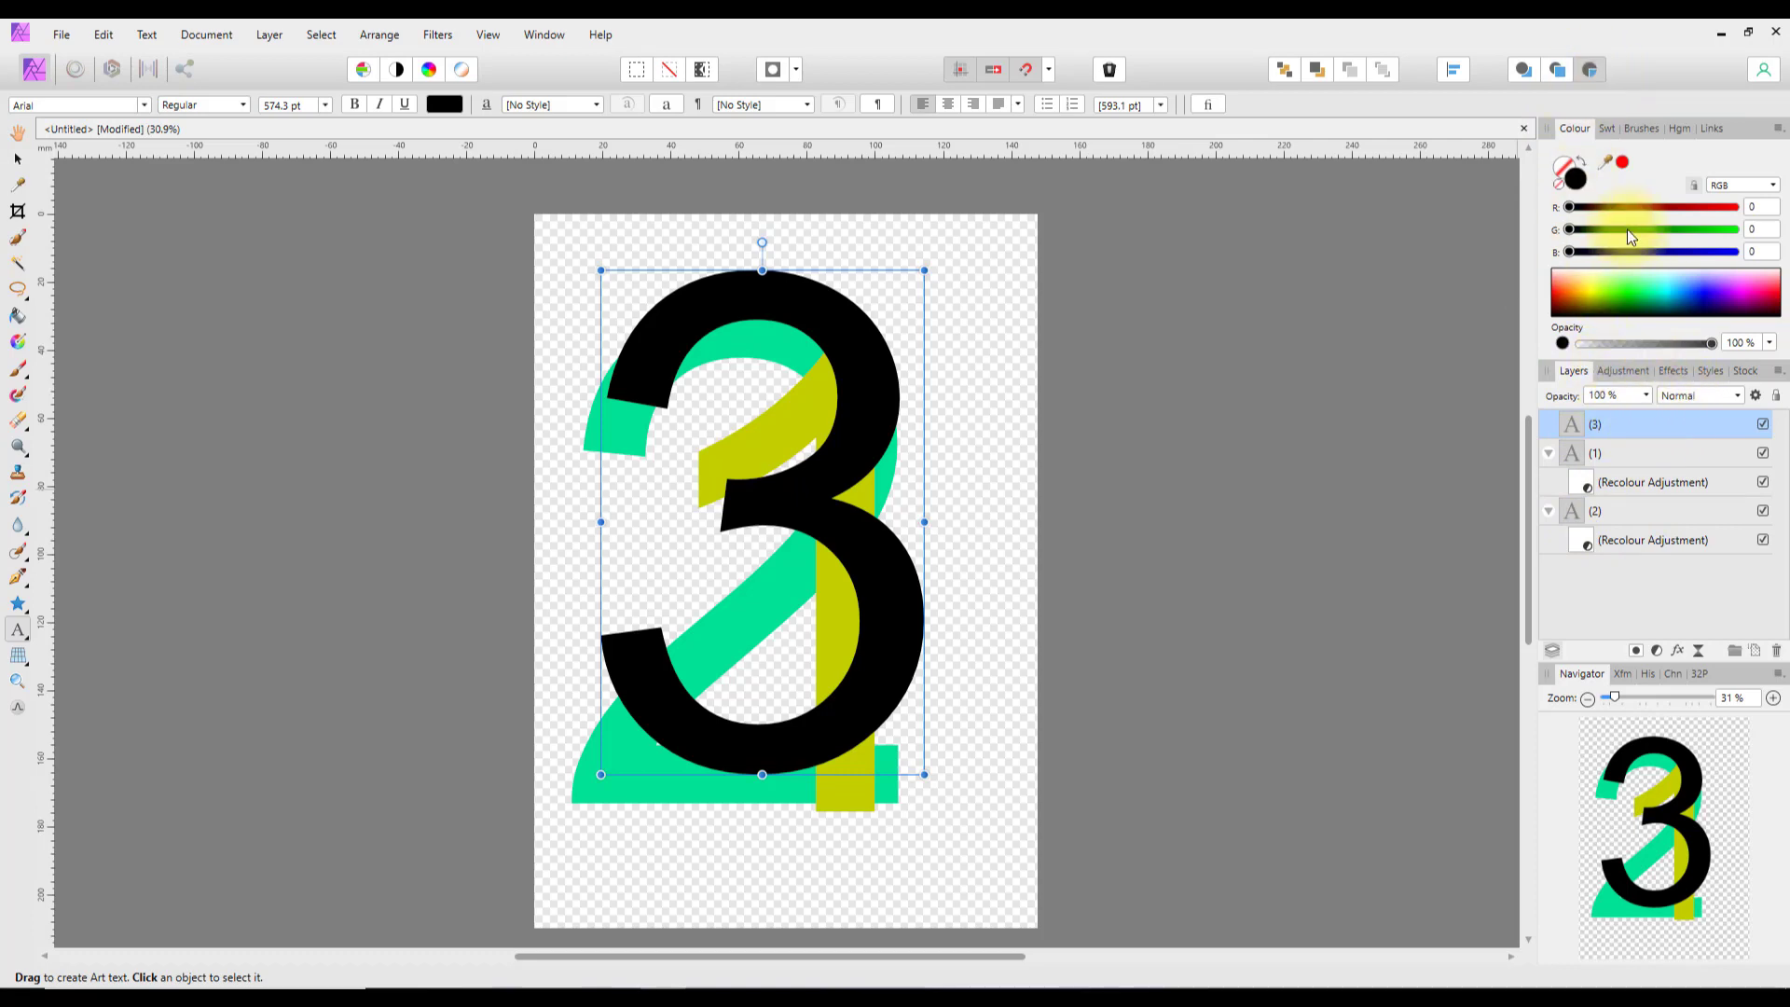
Add a Recolour adjustment inside the 3 text layer with hue 12° and lightness 57%, turning the number orange.
click(1658, 650)
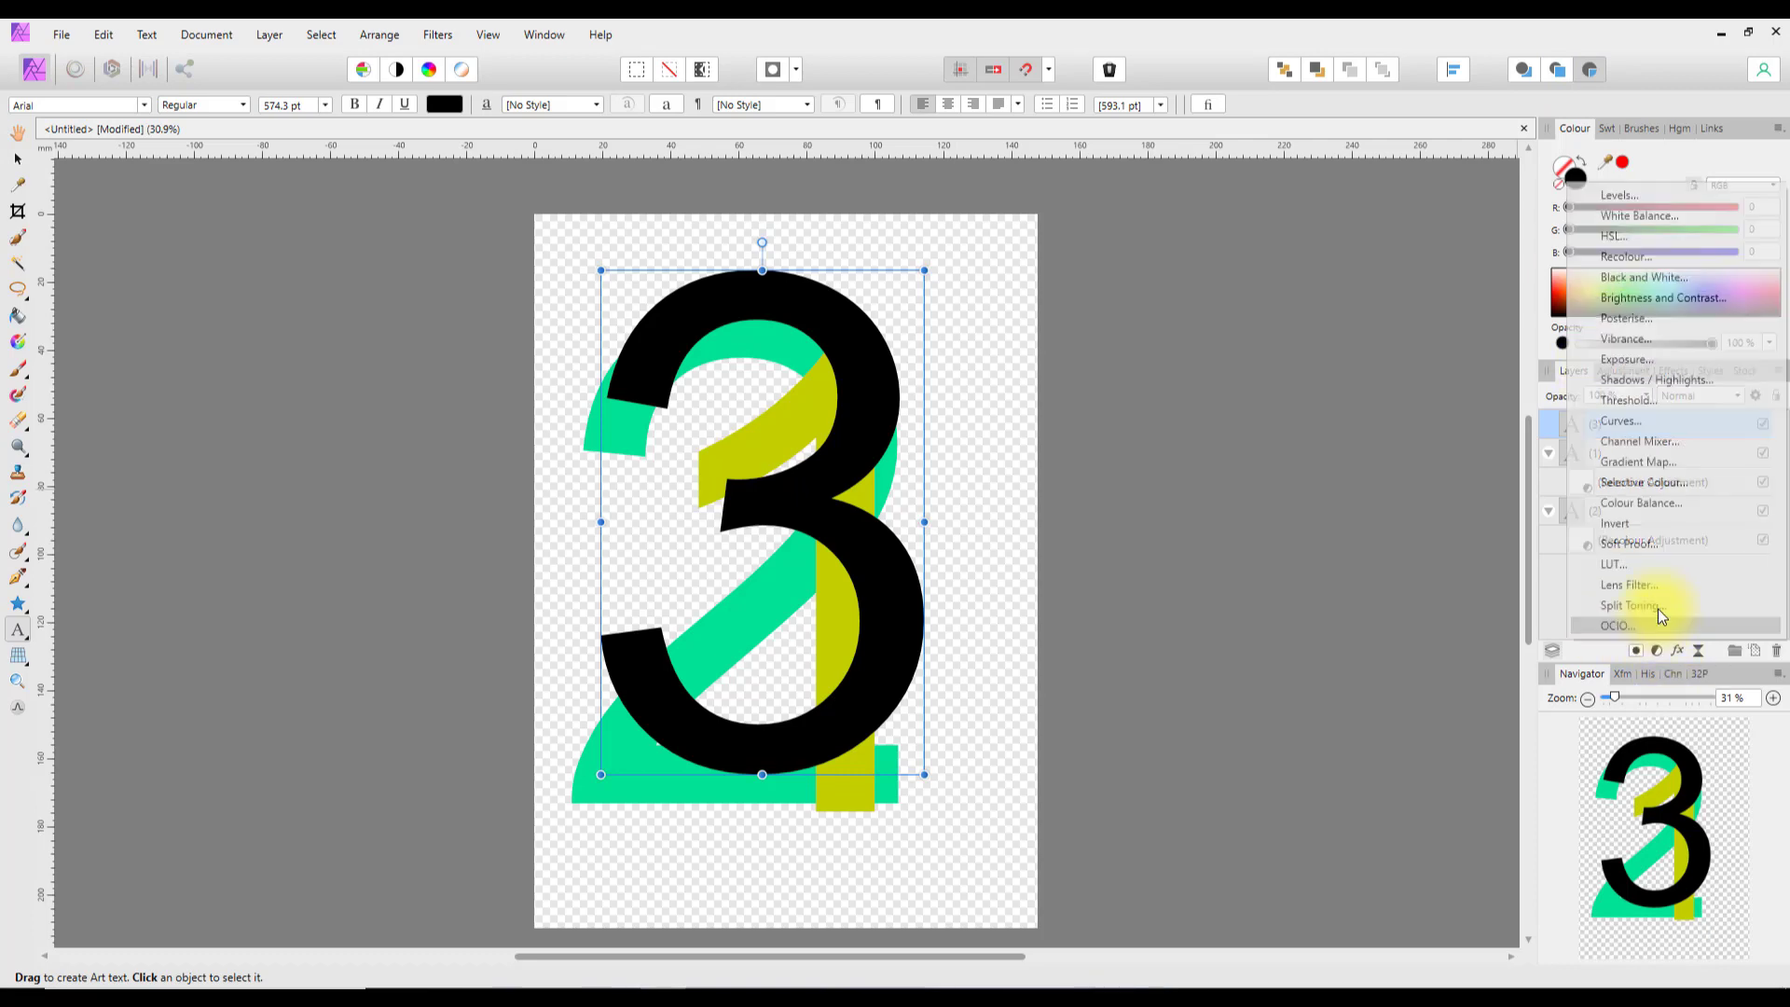
click(1630, 258)
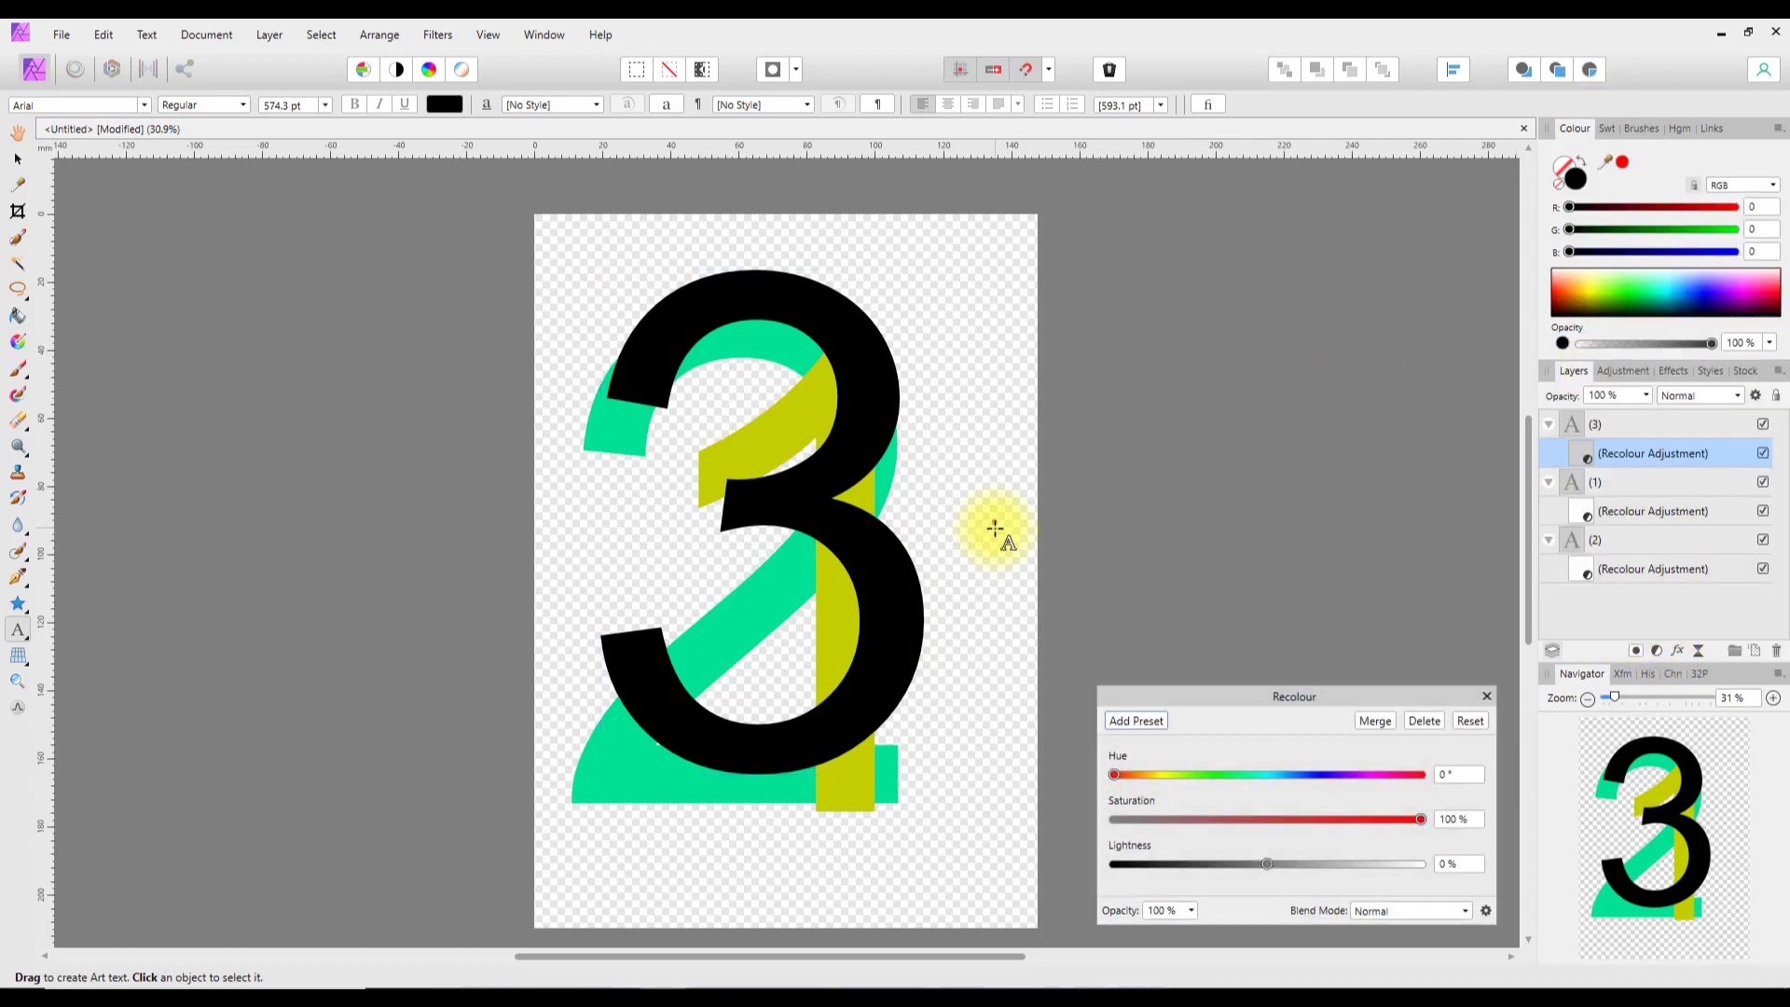
drag(1115, 774, 1124, 774)
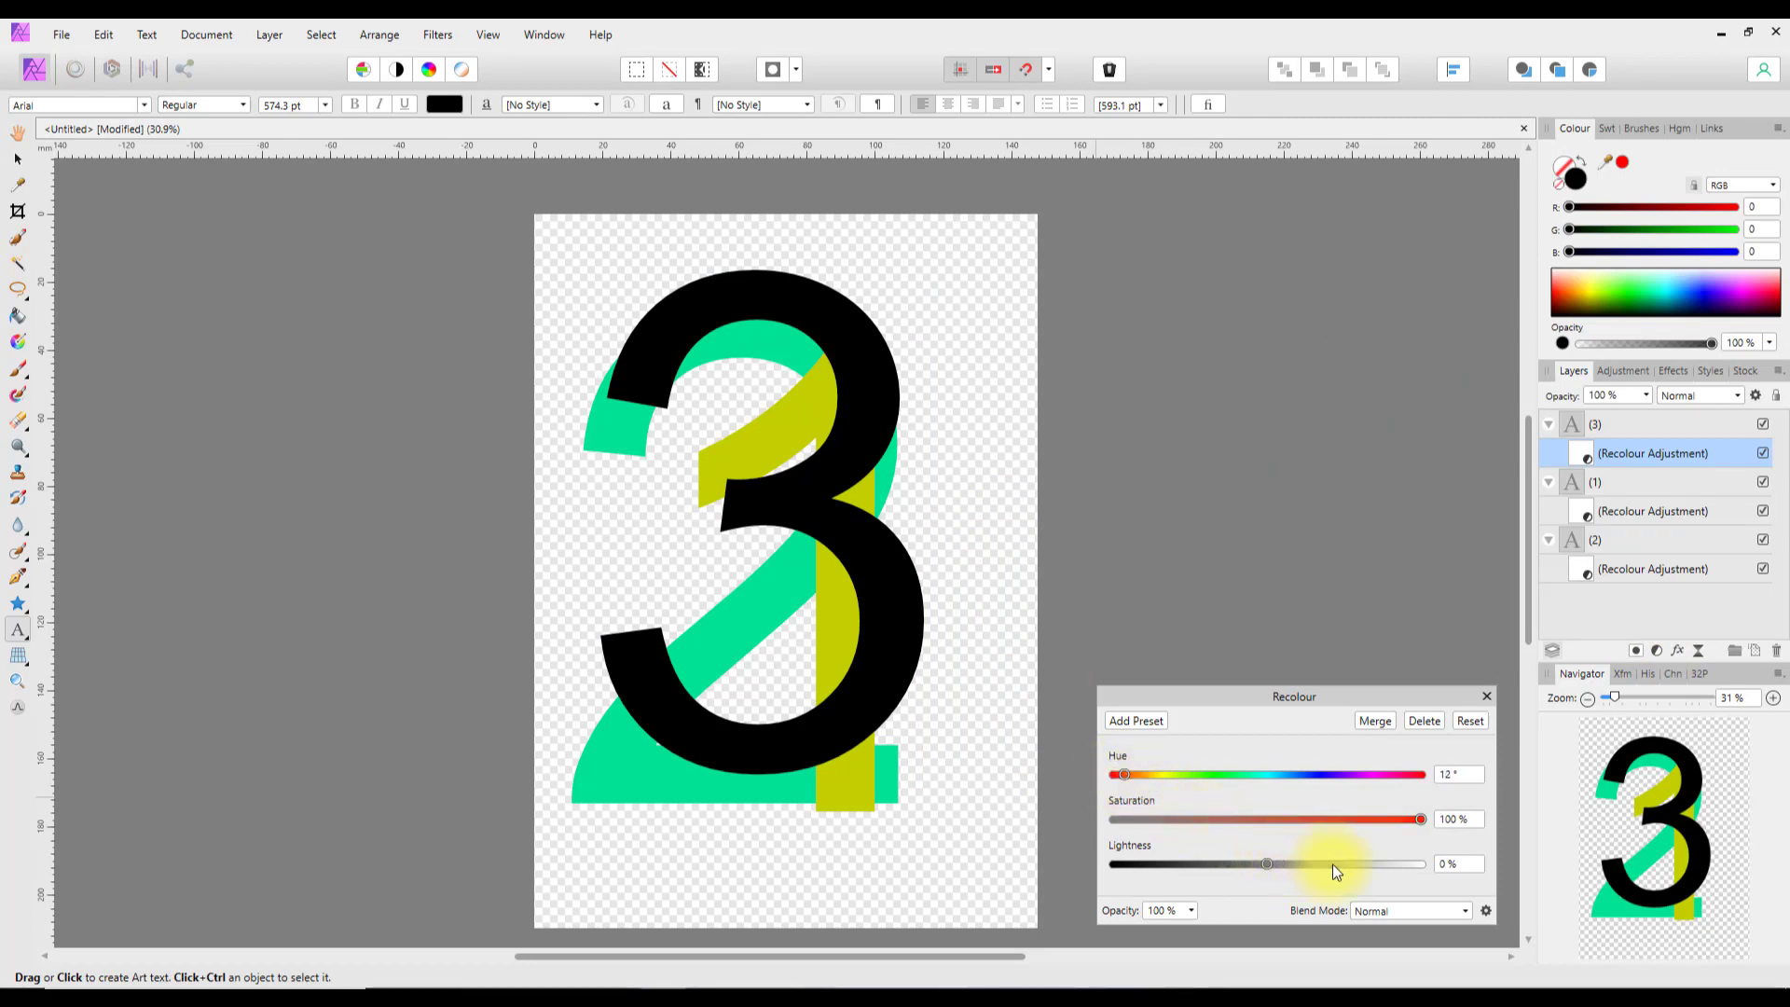
drag(1277, 865, 1351, 864)
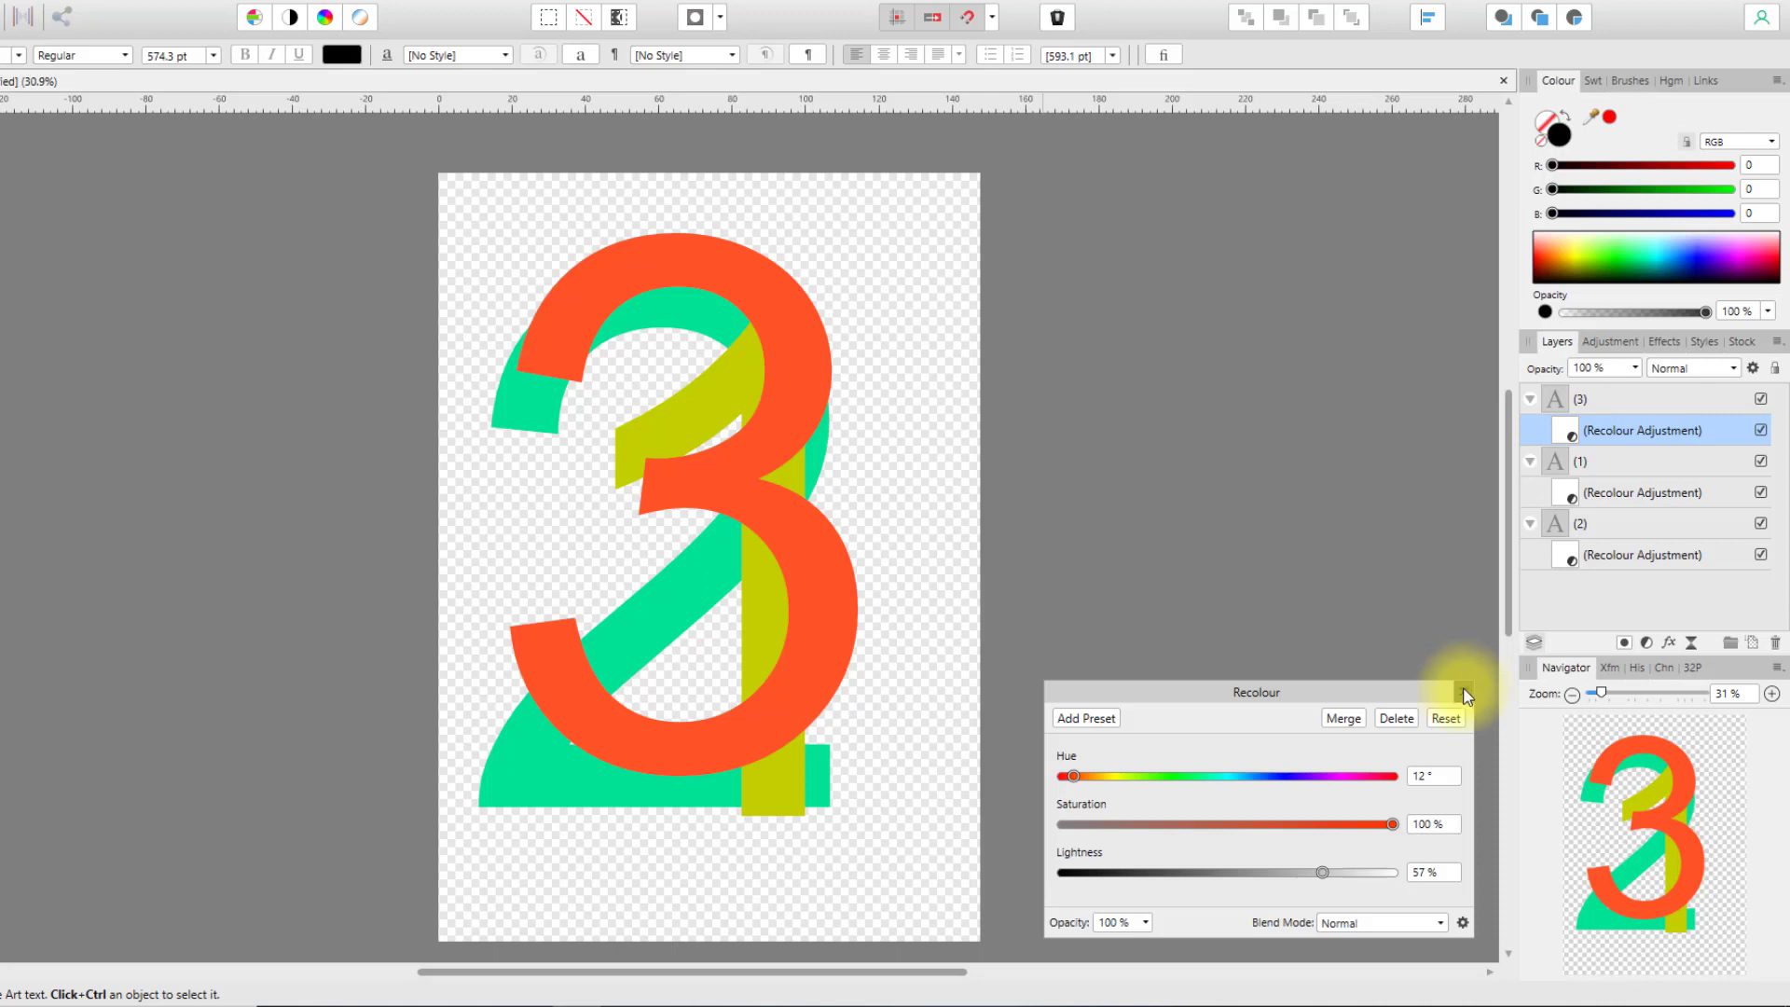
click(1483, 695)
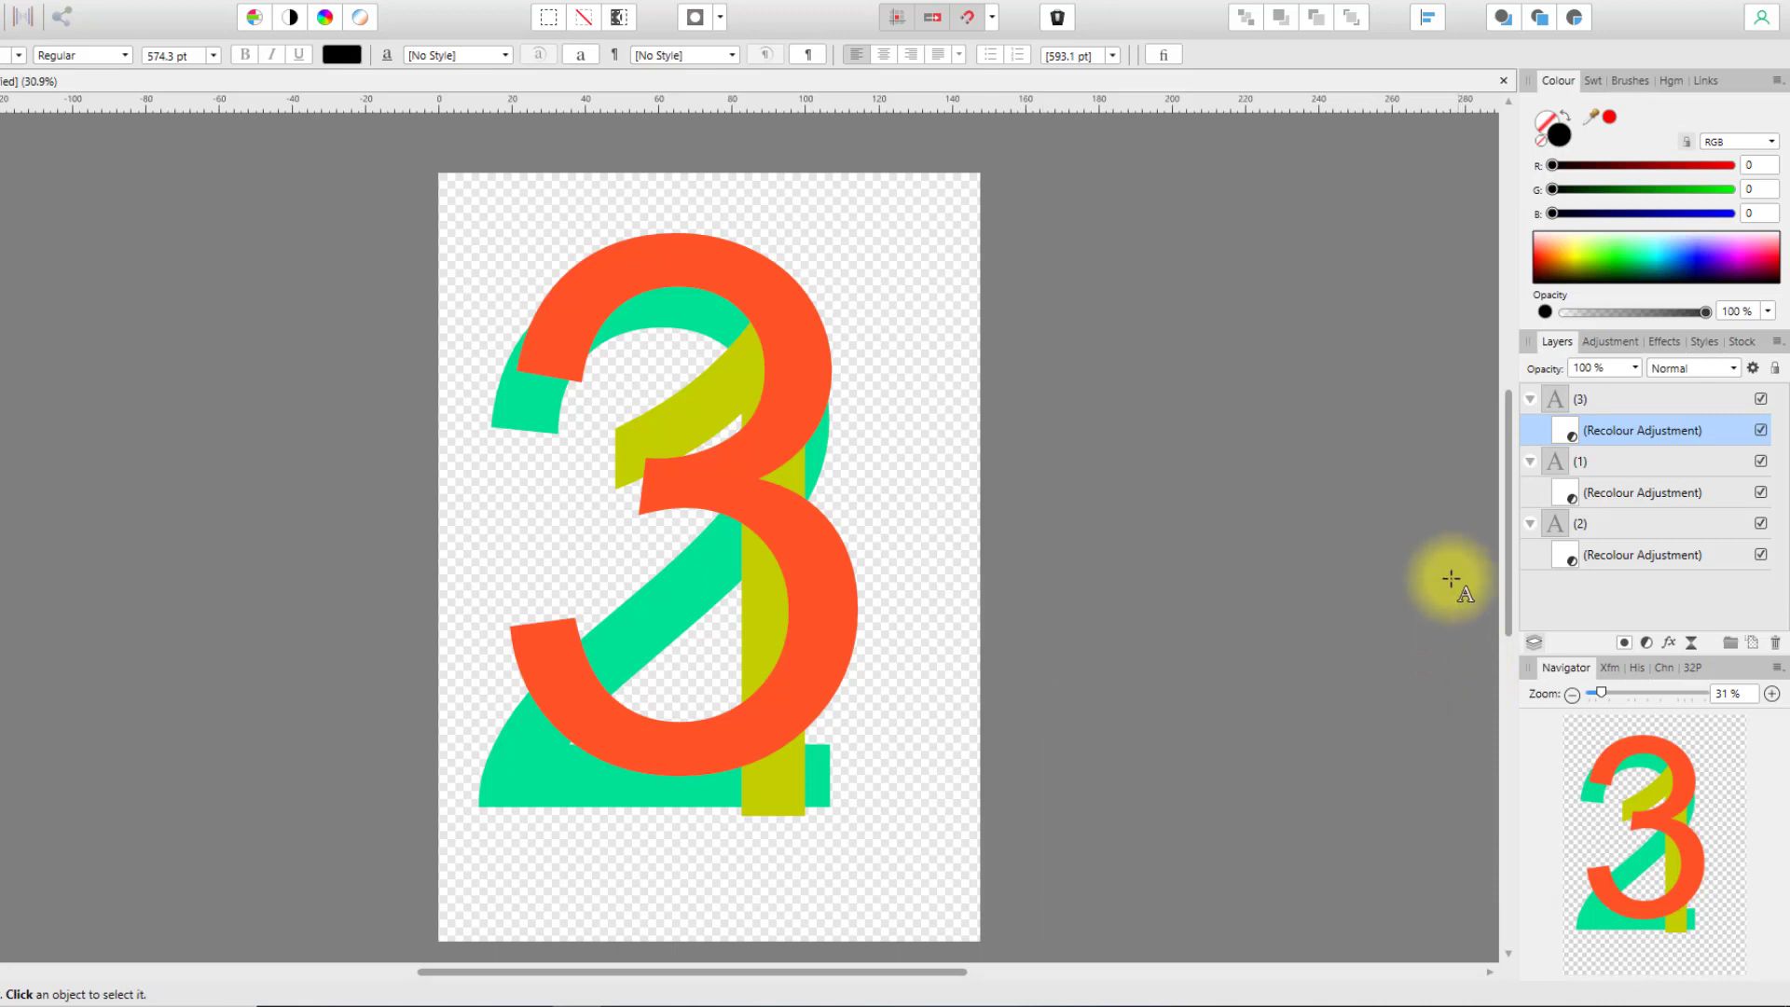
Collapse the three number layers and move the 3 to the back of the layer stack.
click(1533, 400)
click(1530, 430)
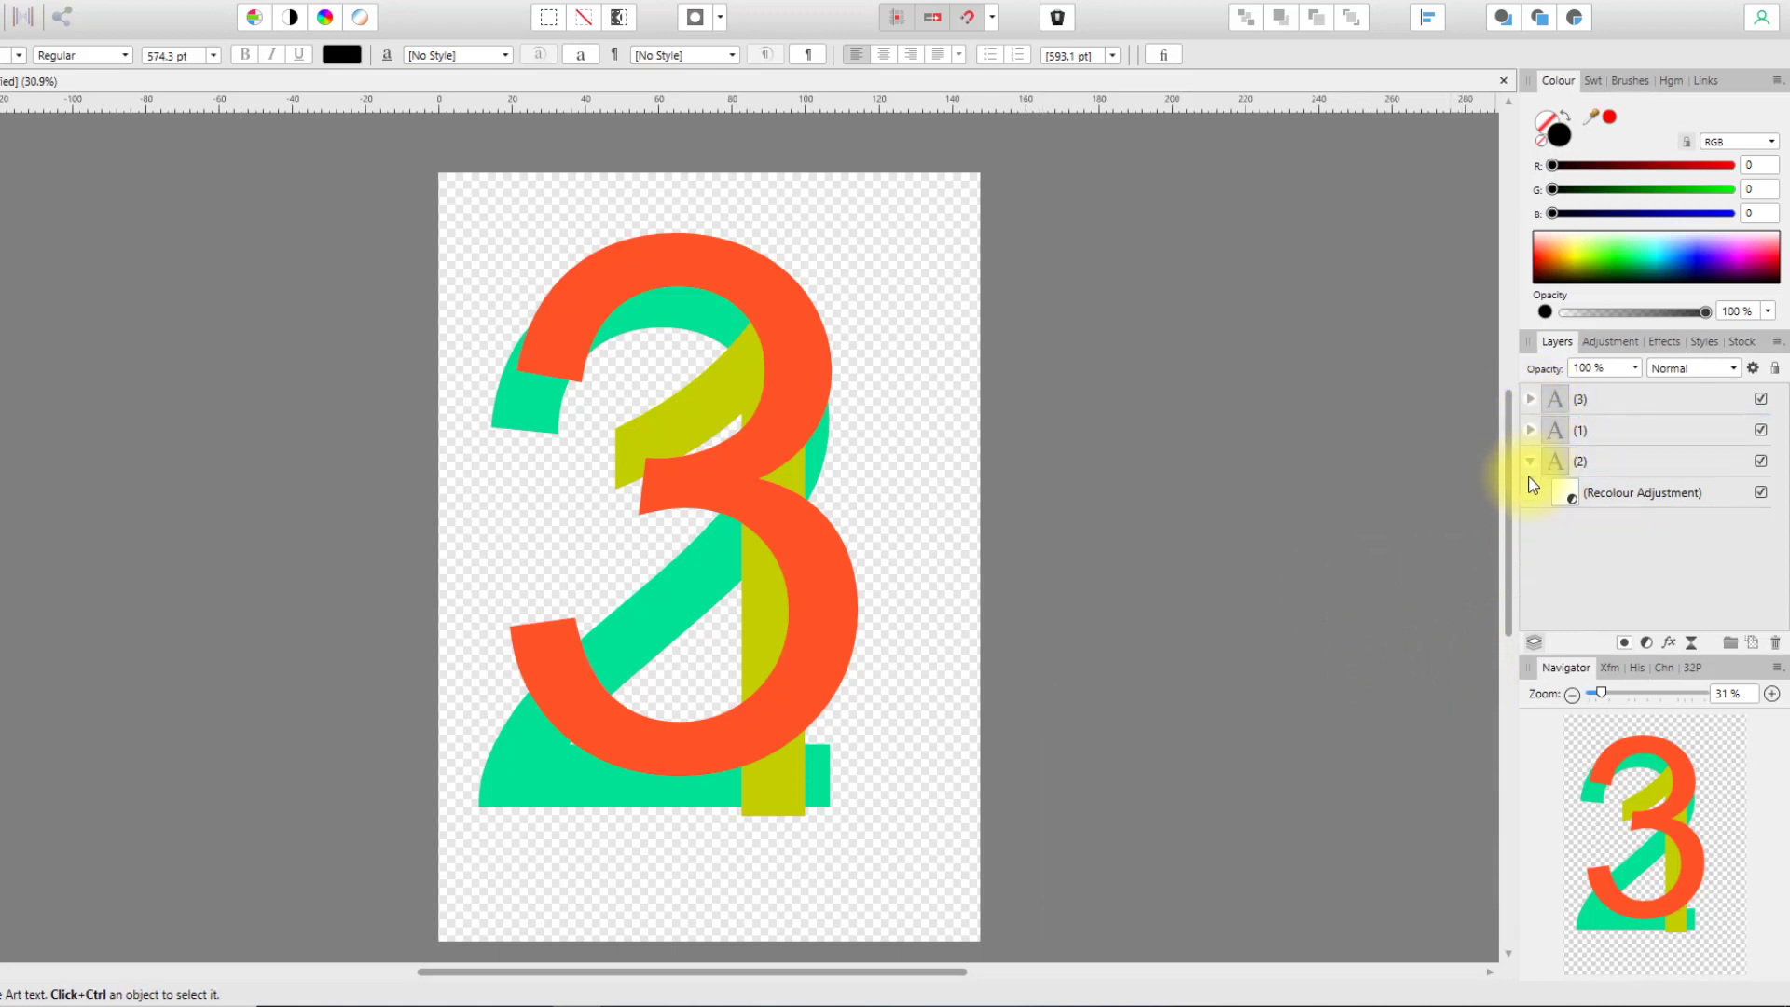
click(1529, 461)
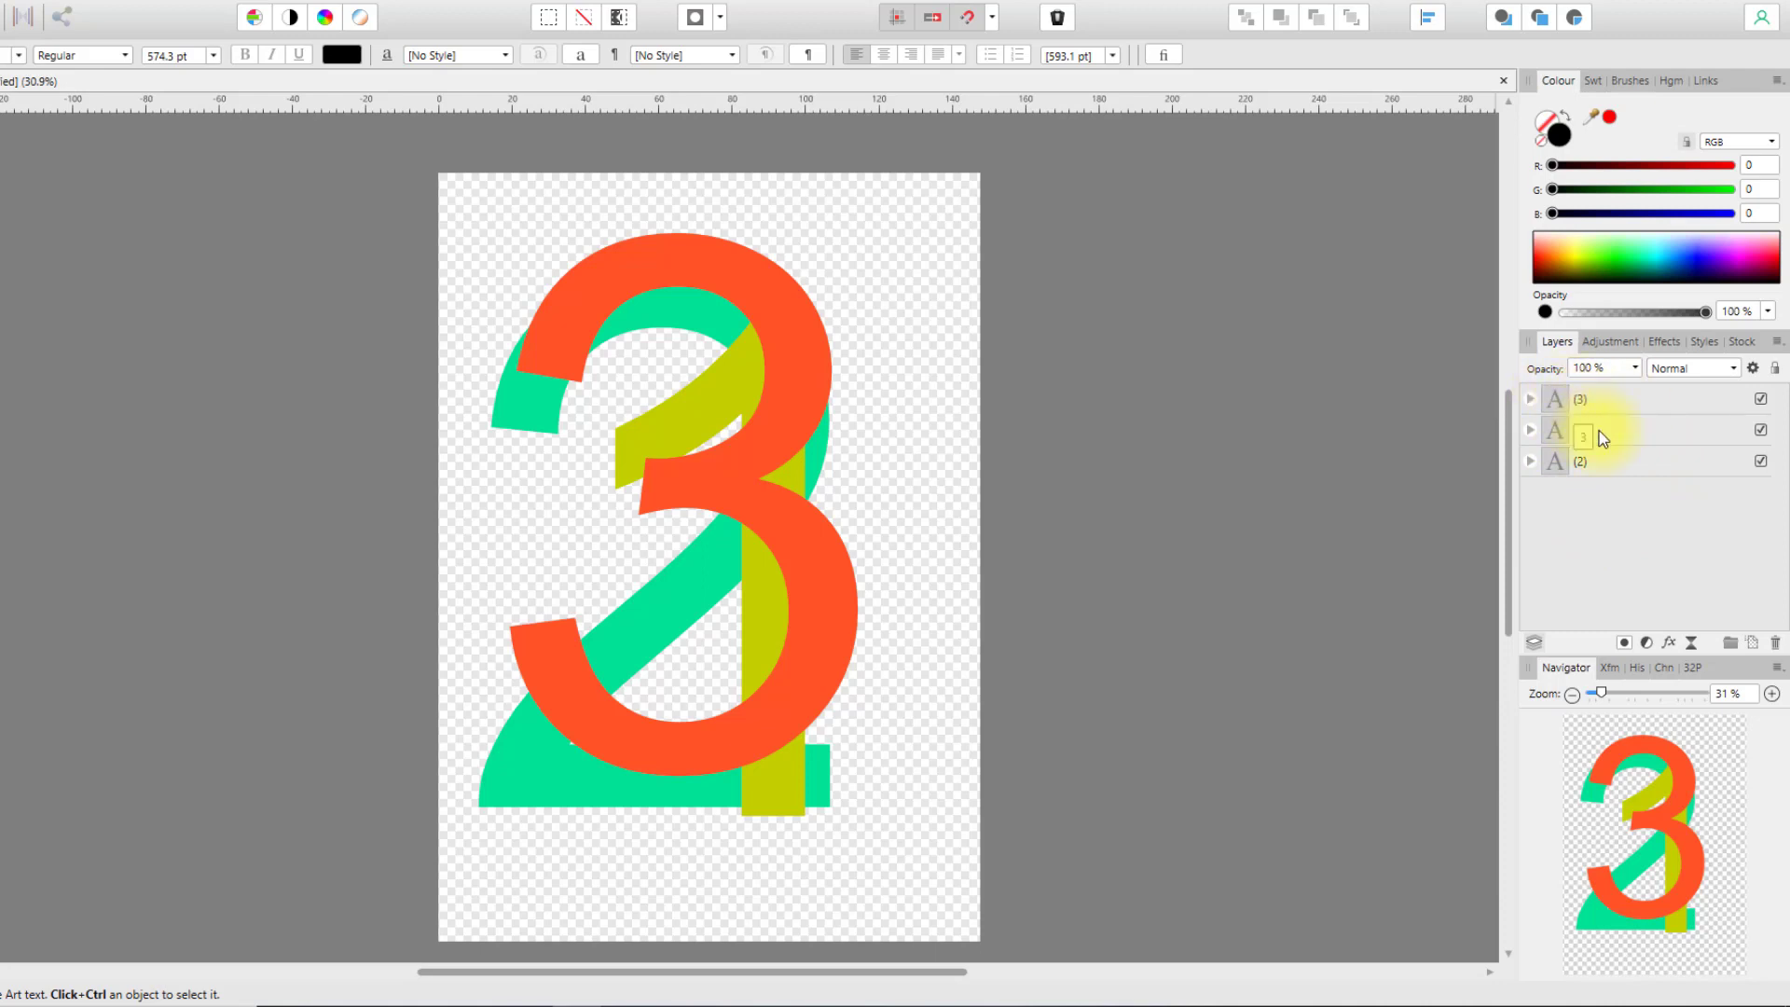
click(1559, 399)
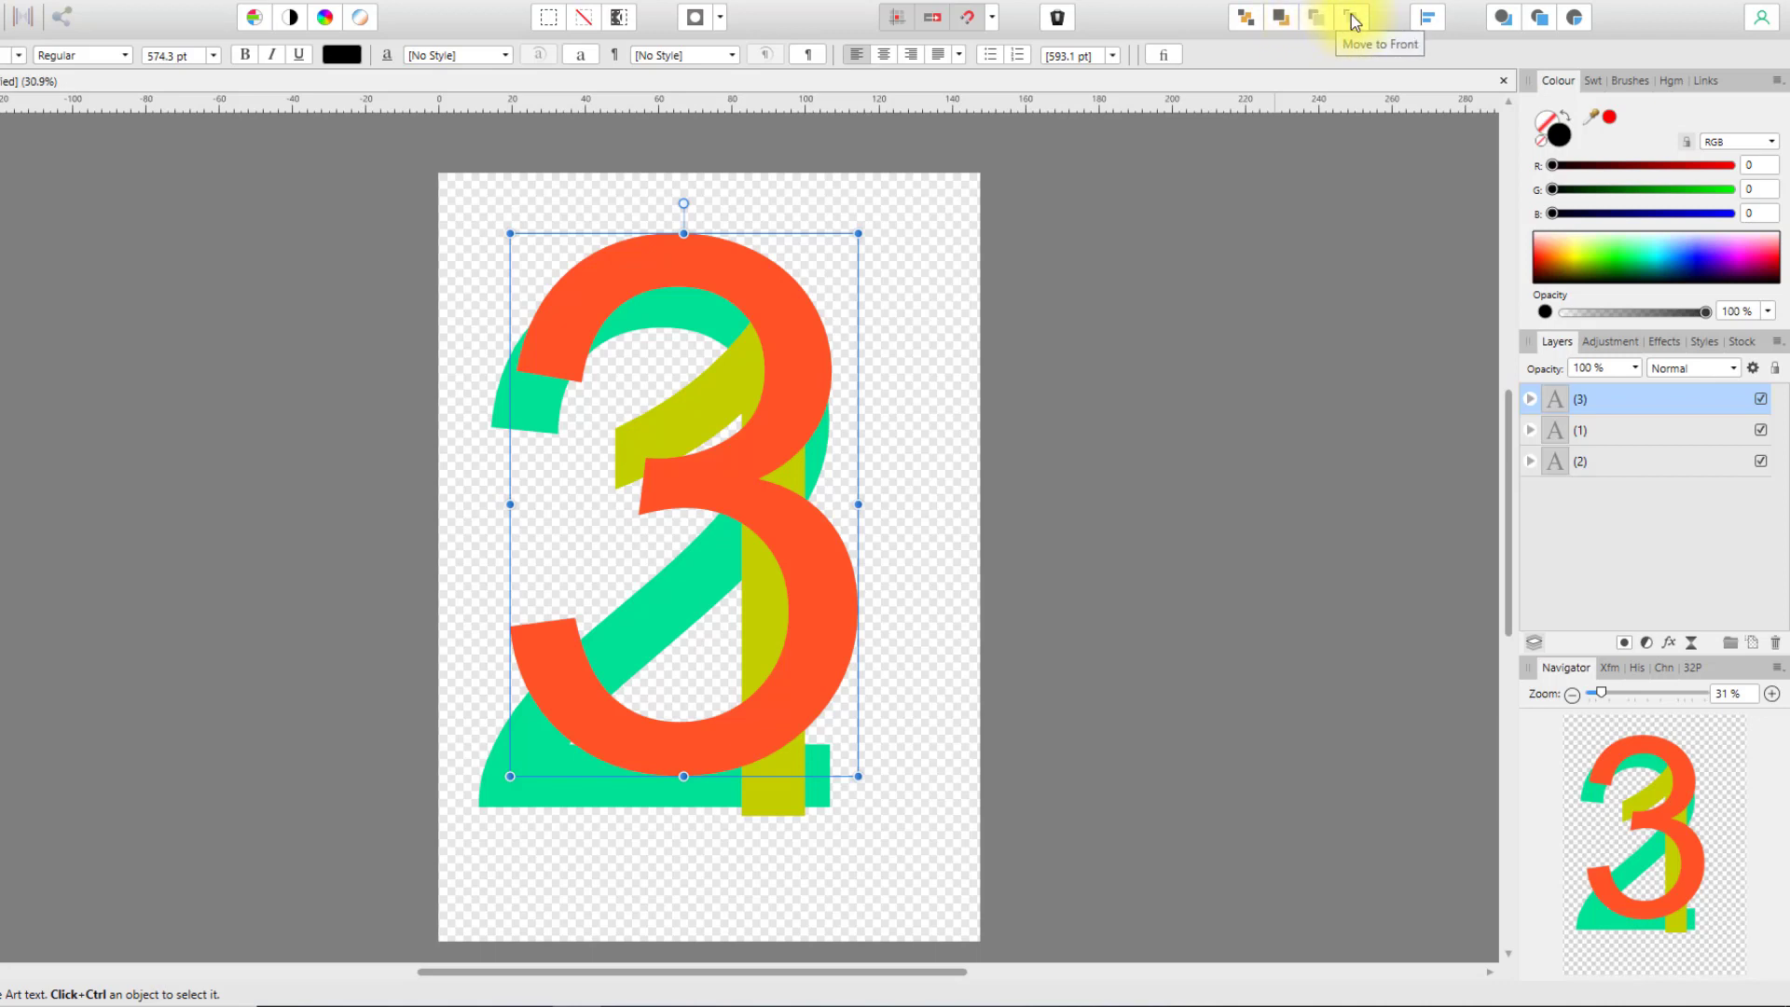
click(1257, 26)
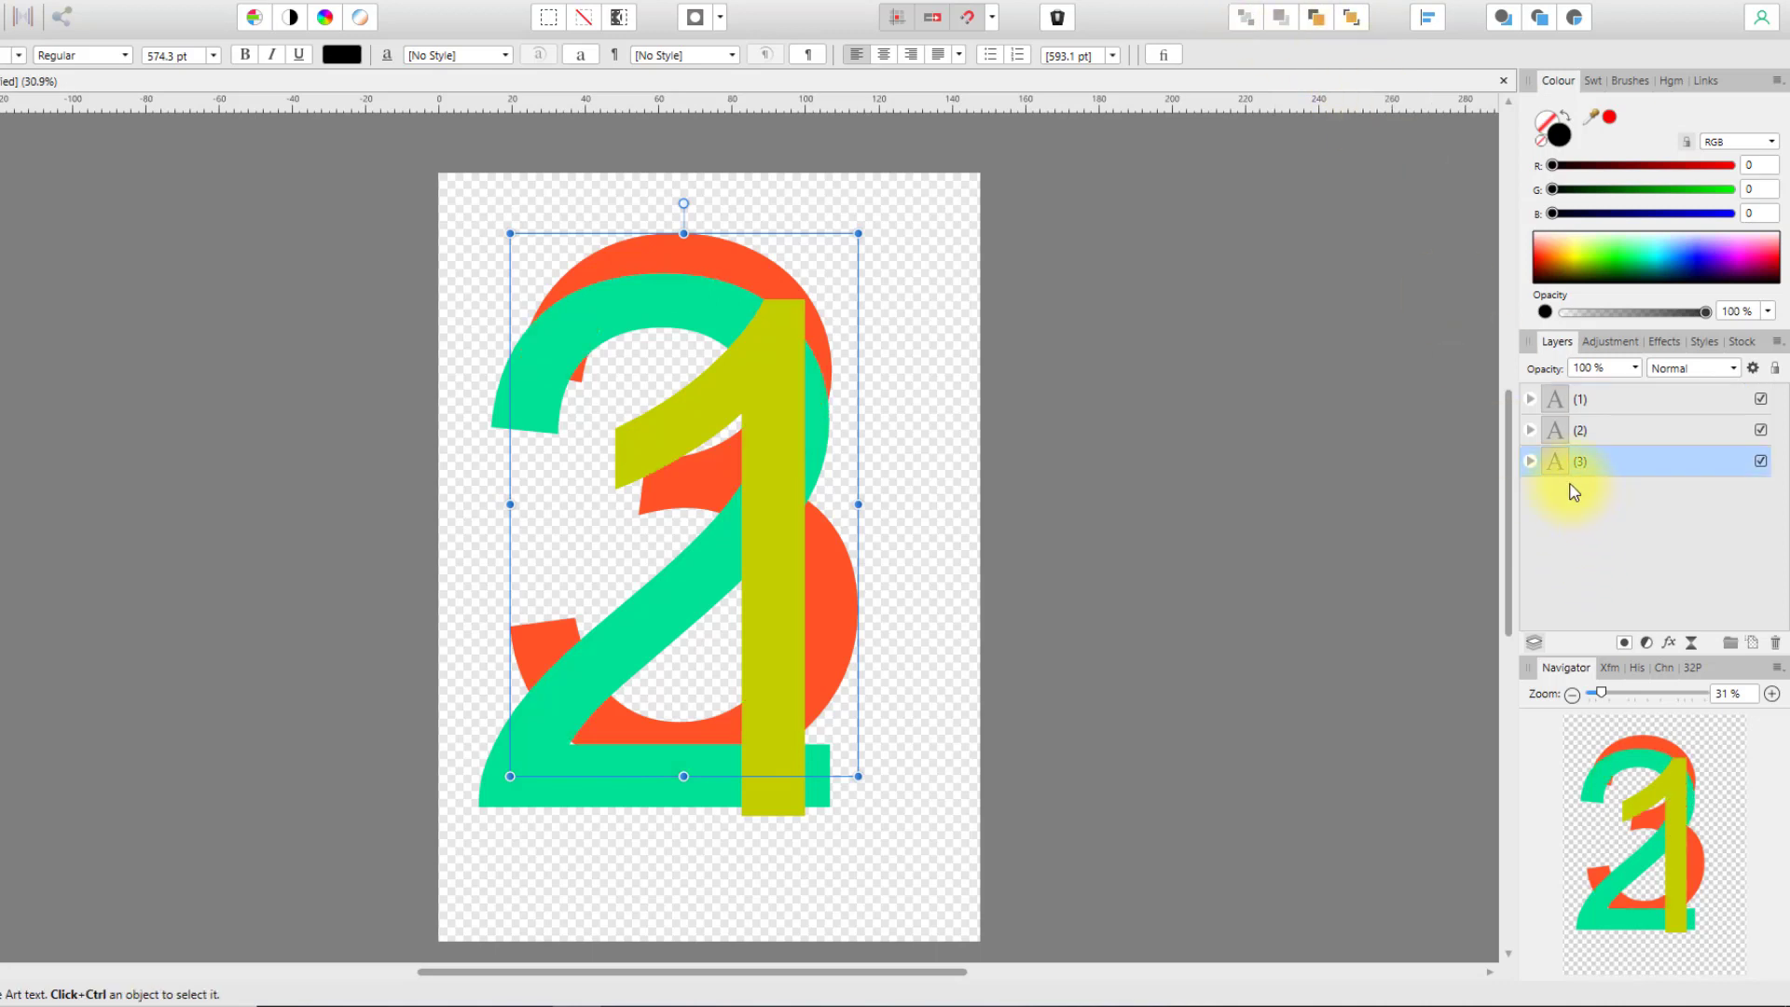